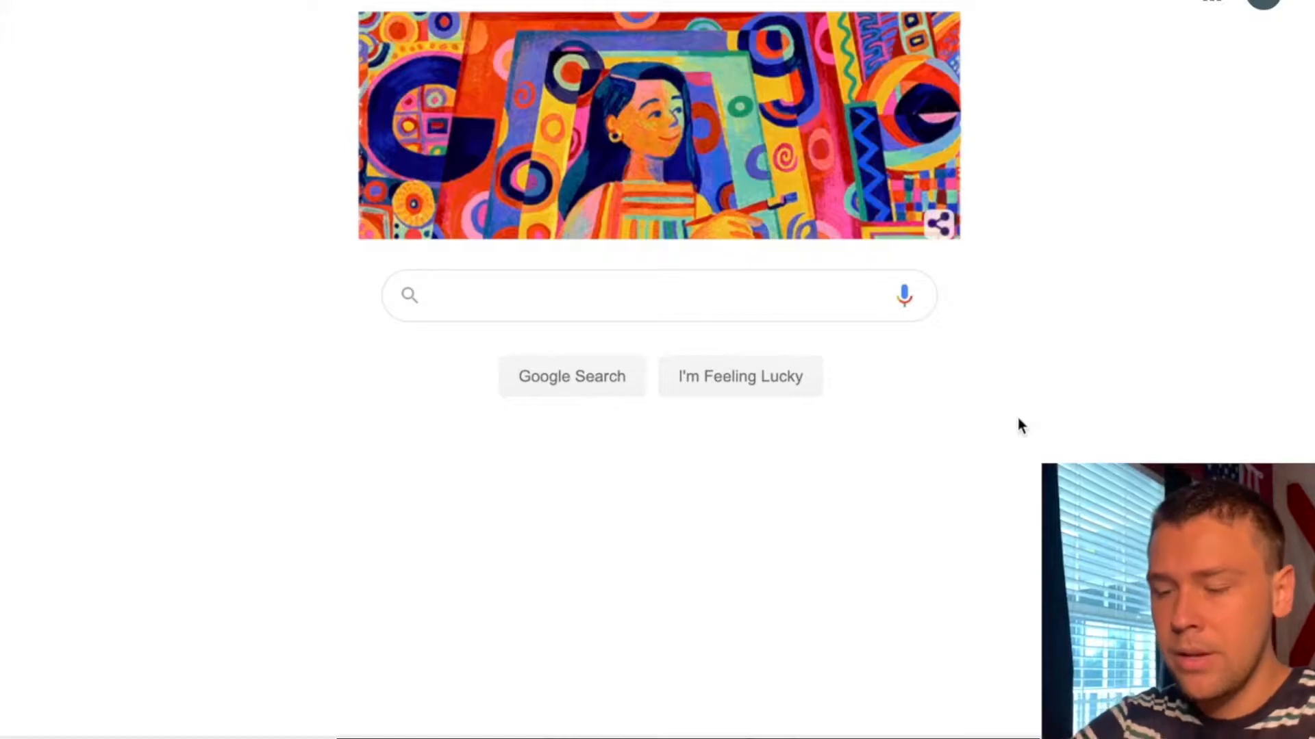
Search the web for desmos and open its Graphing Calculator.
type("desmos")
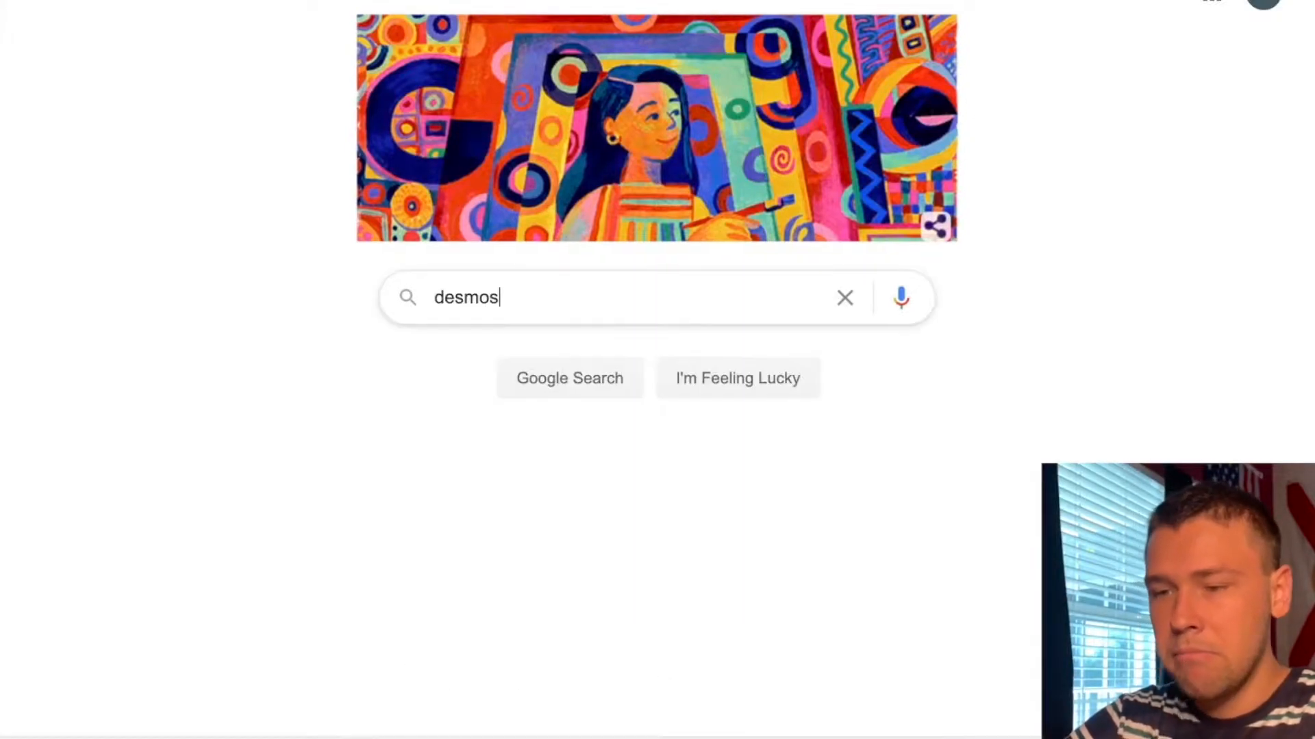
key("Return")
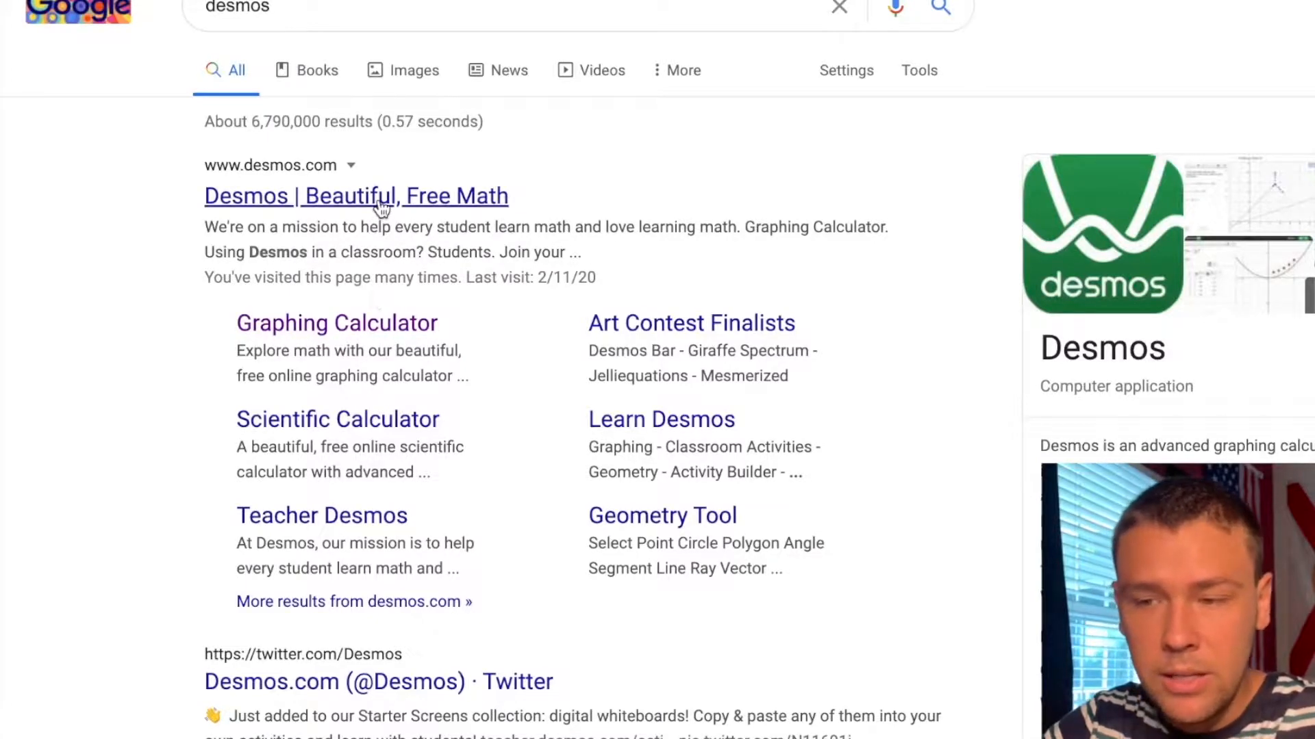
left_click(374, 331)
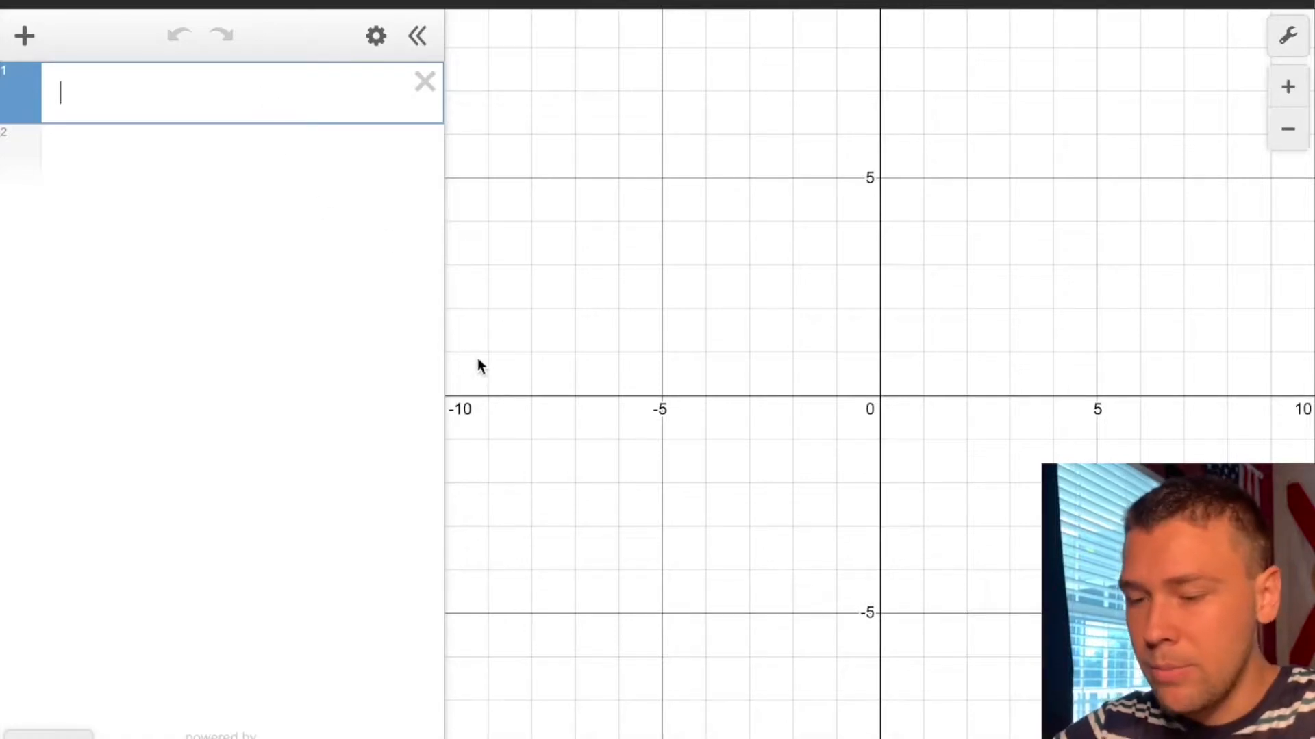
Graph the line y = 5x as the first expression.
type("y=5x")
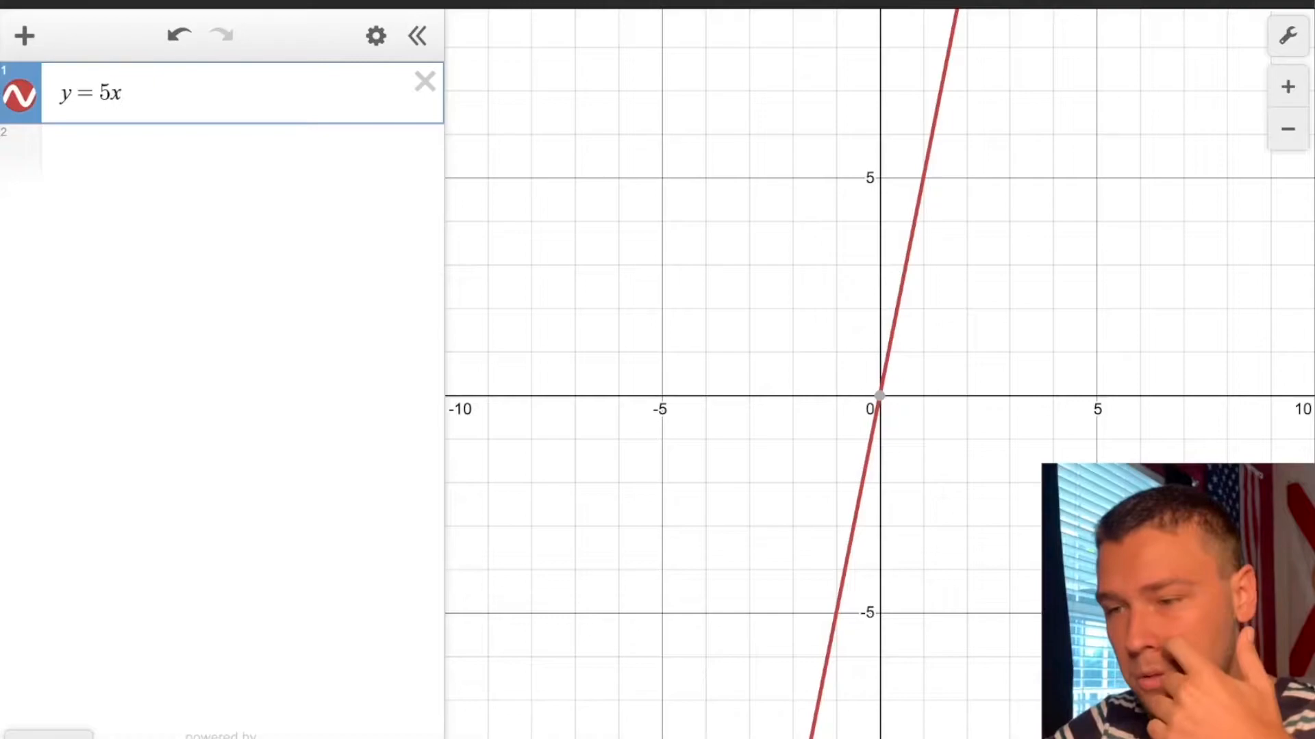
left_click(958, 456)
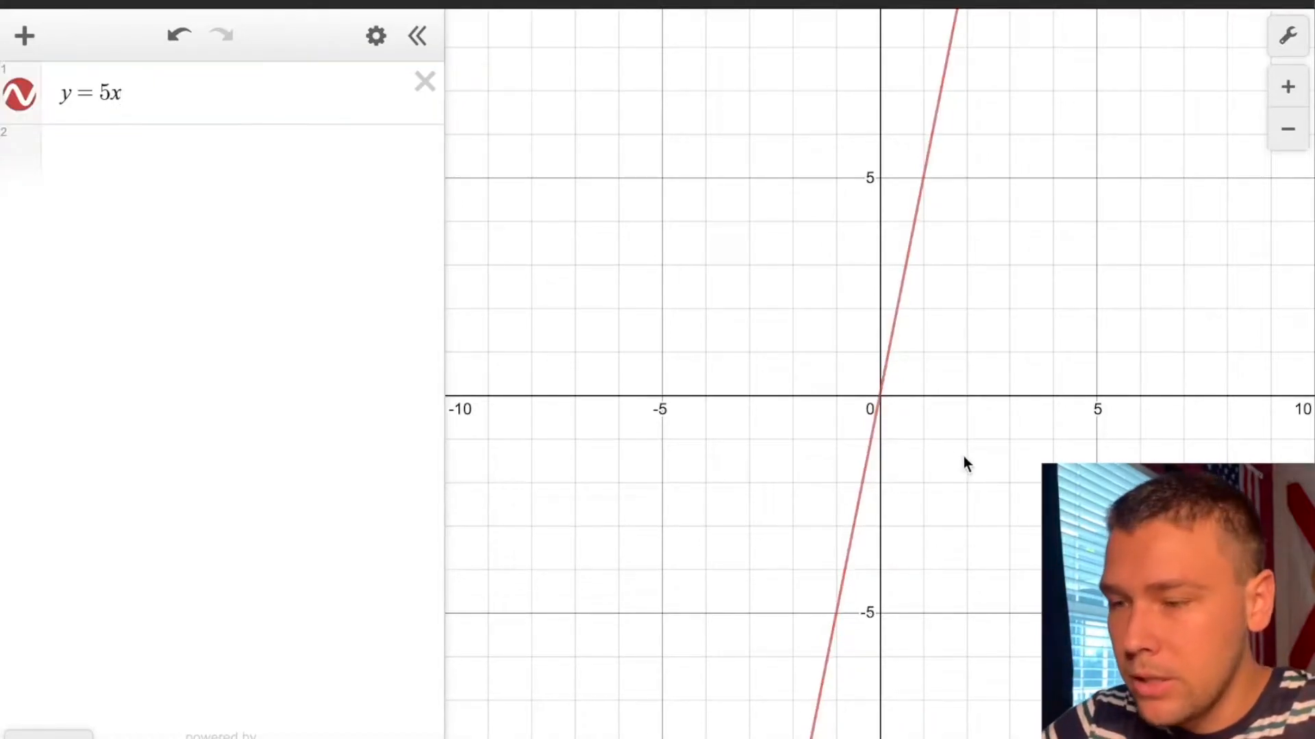
scroll(960, 465, "down", 5)
left_click_drag(1009, 508, 898, 481)
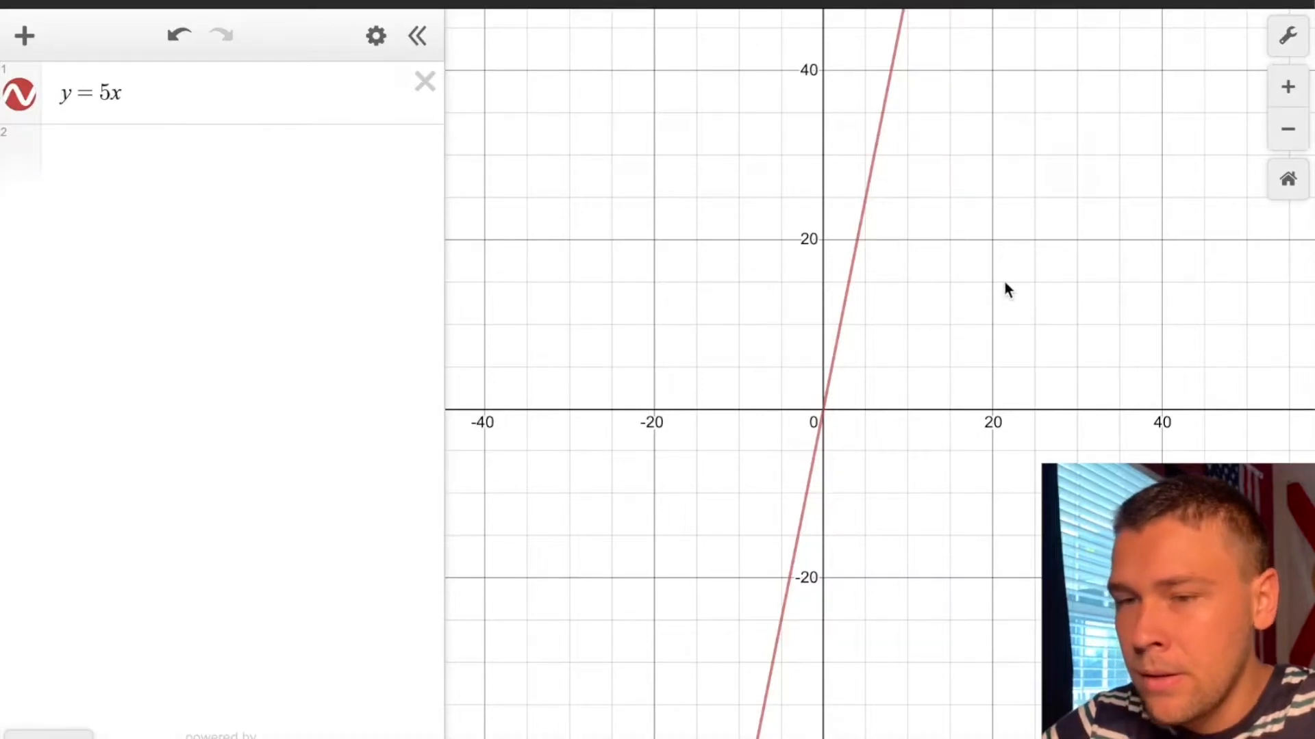
Add the function f(x) = x^2 + 5 as the second expression.
left_click(252, 168)
type("f(x)")
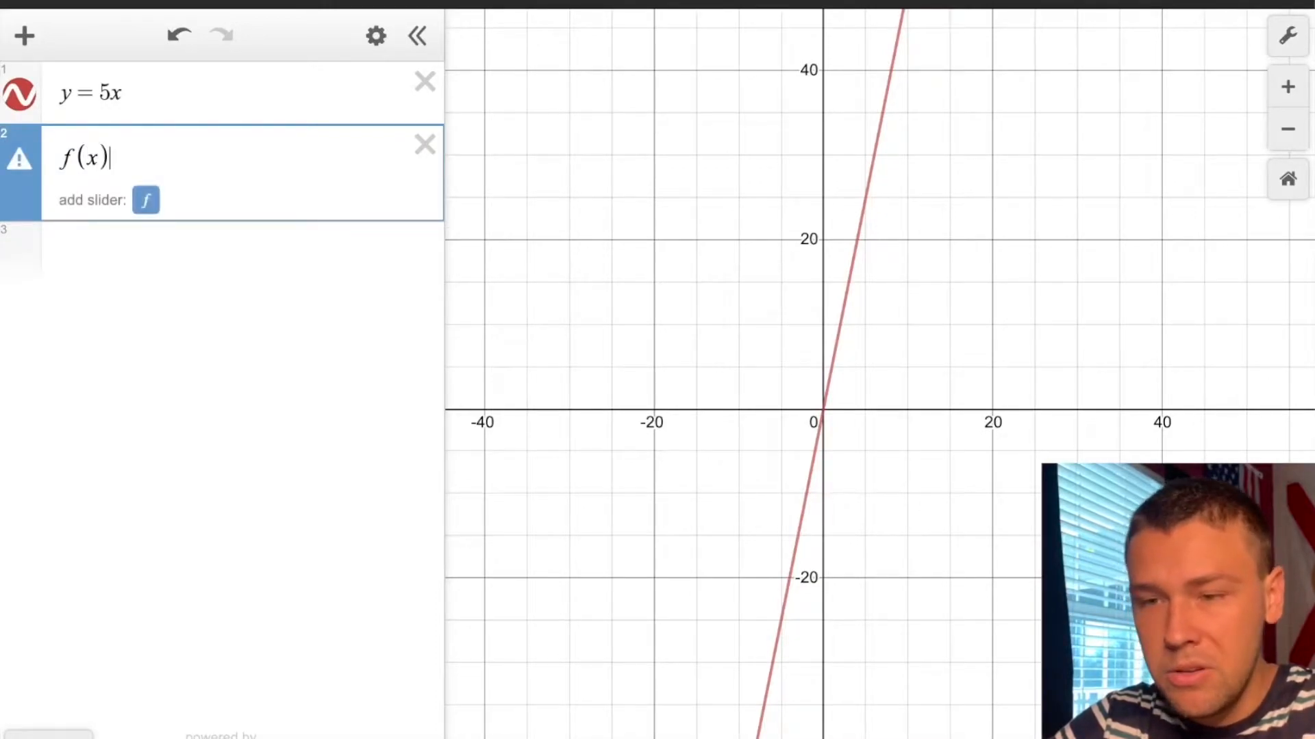
type("=")
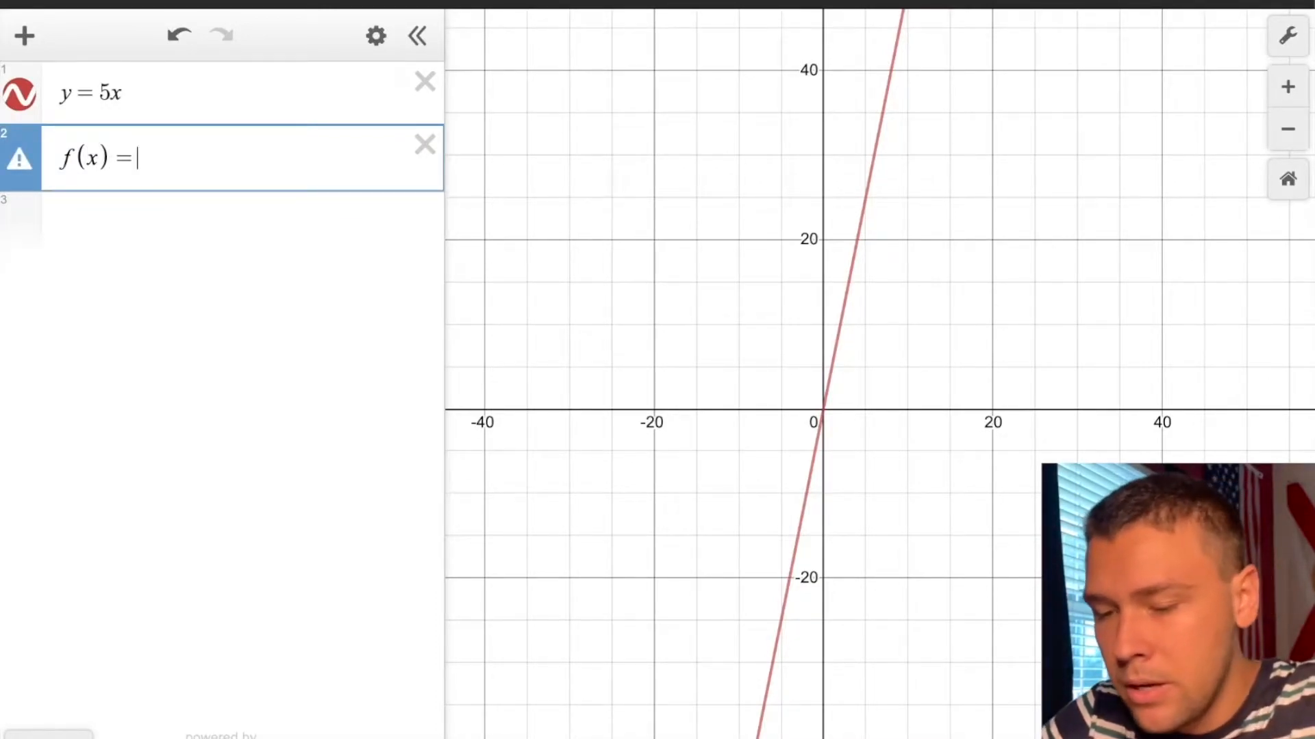
type("x")
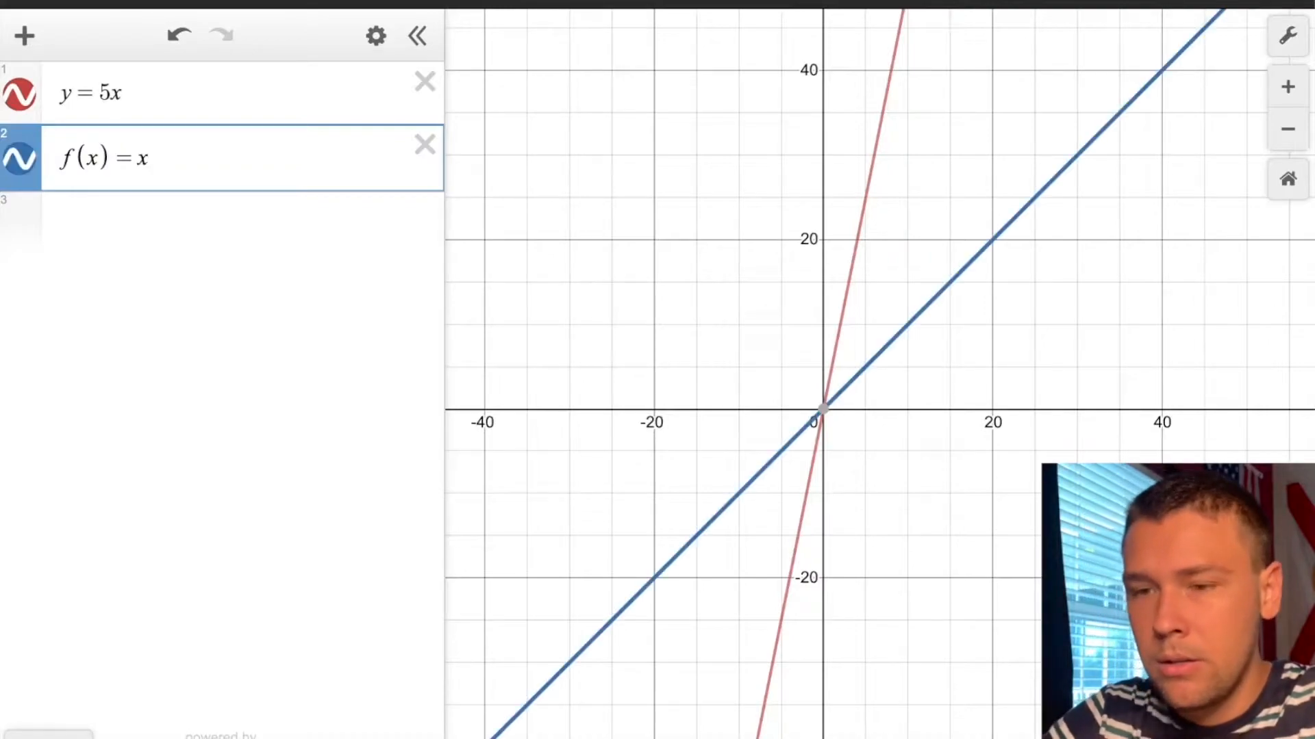
type("^2")
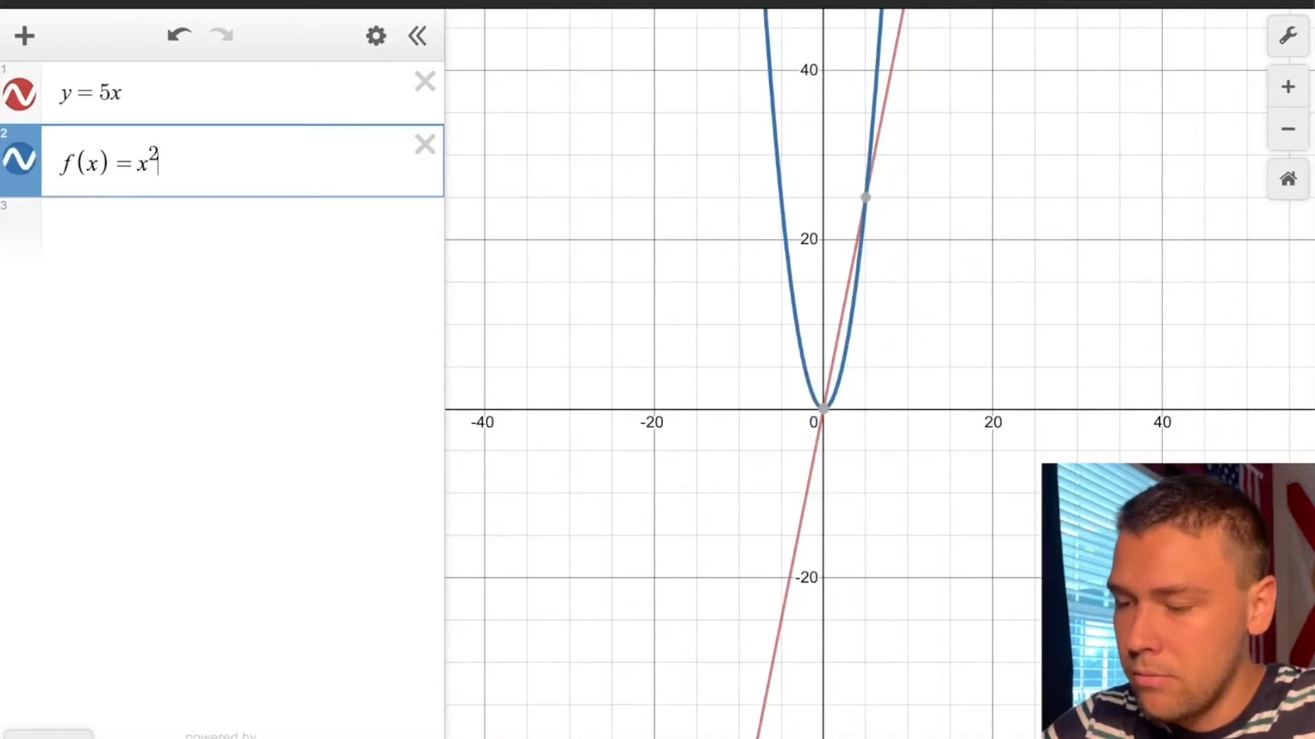
type("+")
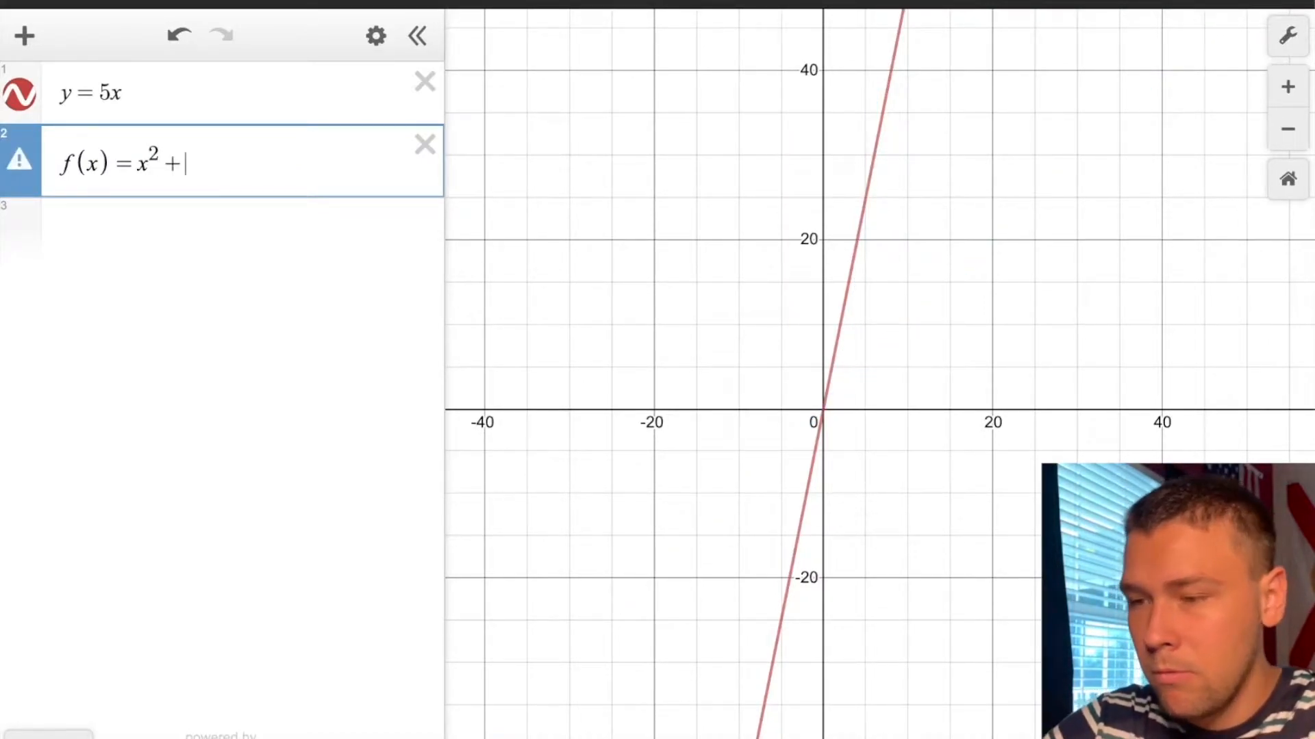
type("5")
left_click(1027, 381)
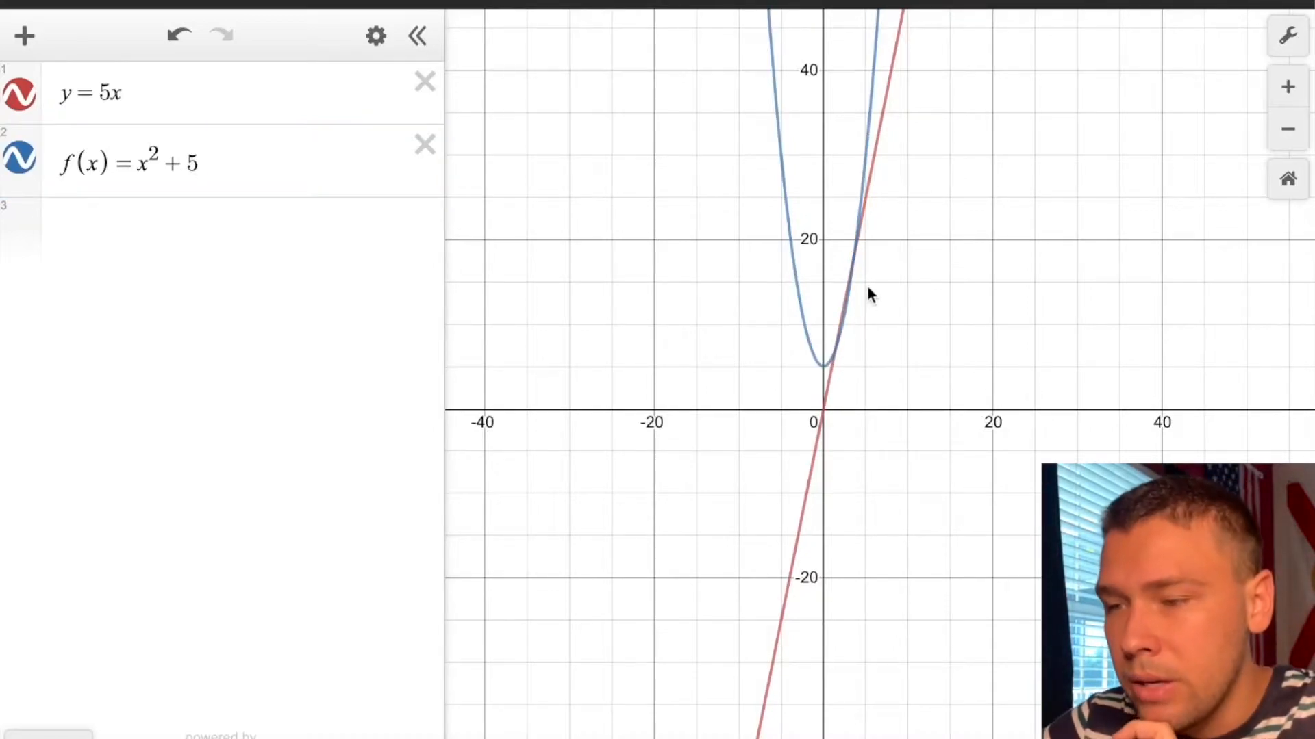
Examine where the line and the parabola cross, and hide the graph of y = 5x.
scroll(836, 273, "up", 5)
left_click_drag(980, 285, 980, 307)
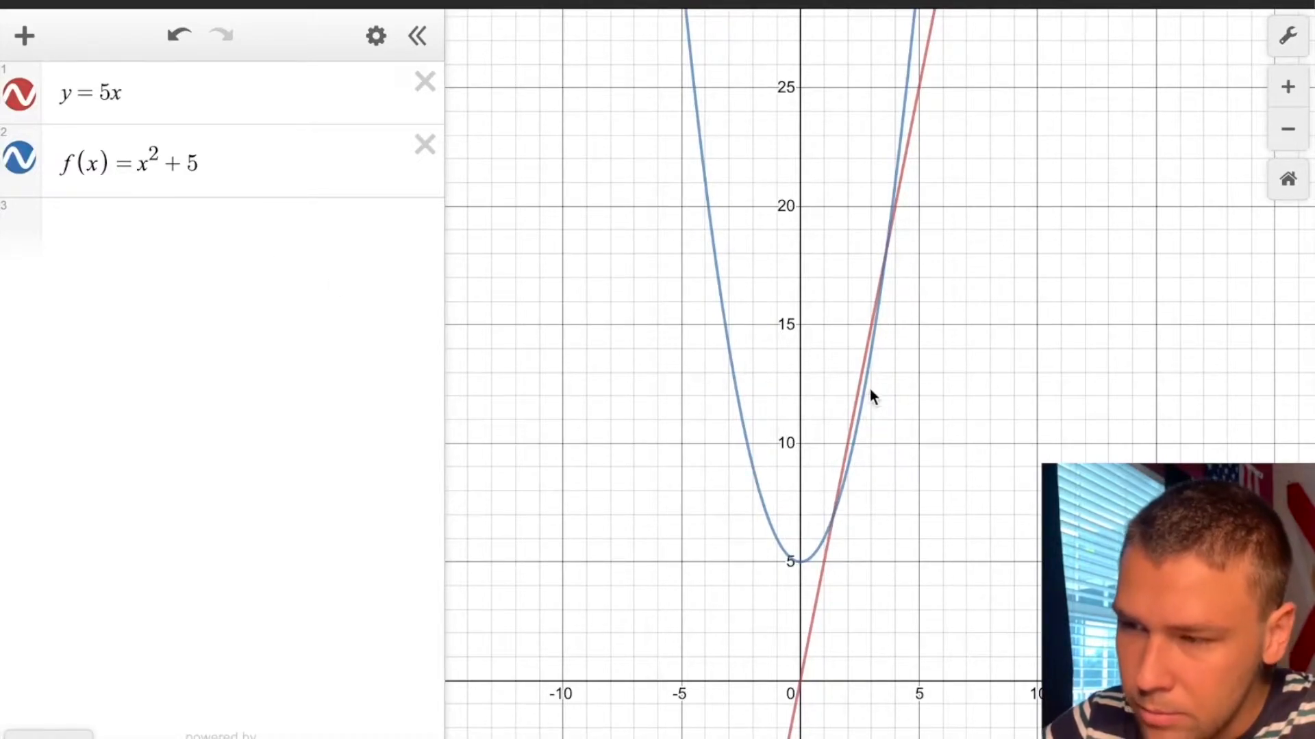
left_click(20, 96)
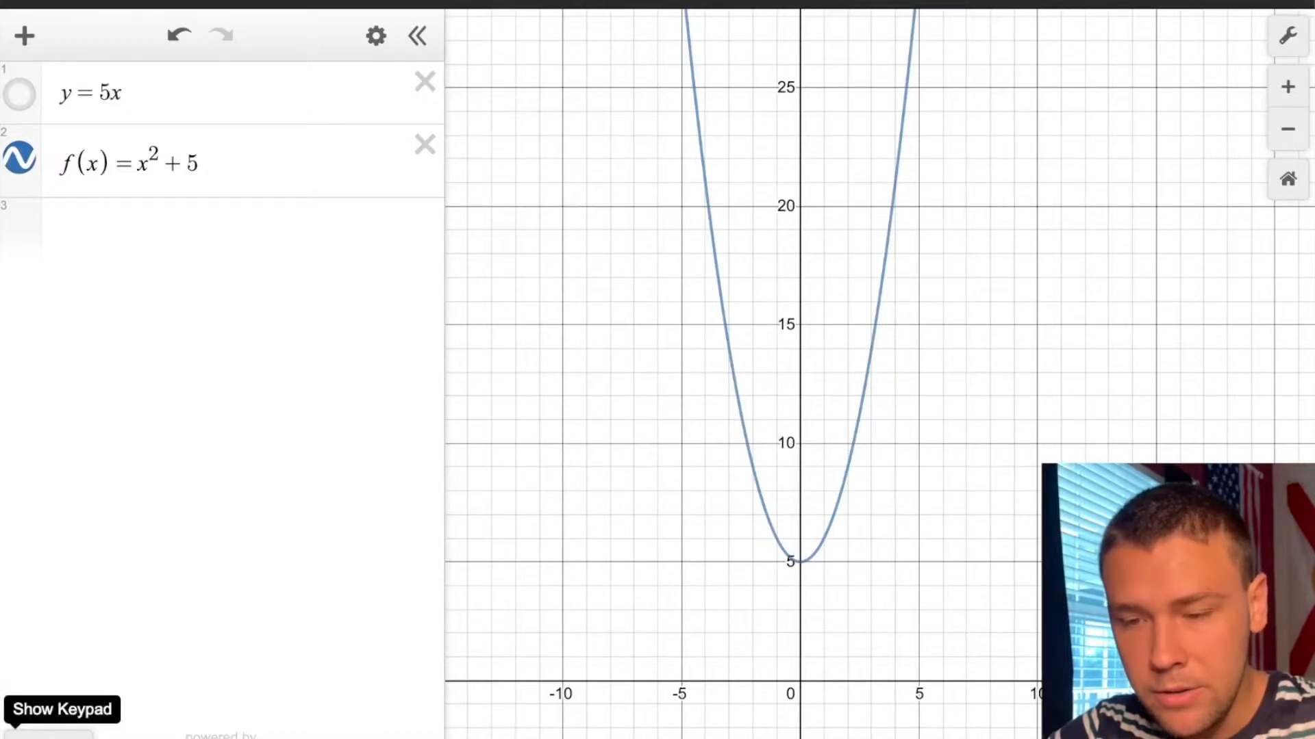
Look through the on-screen keypad and its trigonometry, statistics, distribution and miscellaneous functions.
left_click(41, 734)
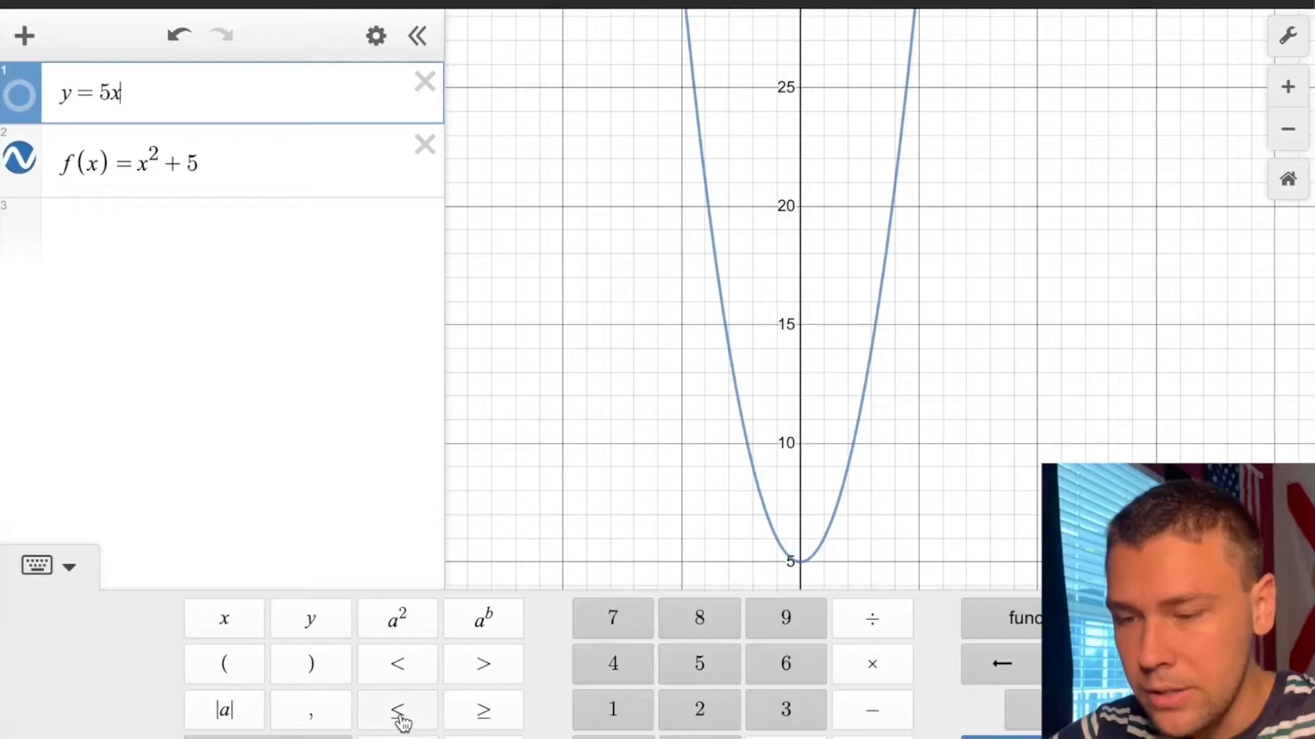
left_click(1020, 620)
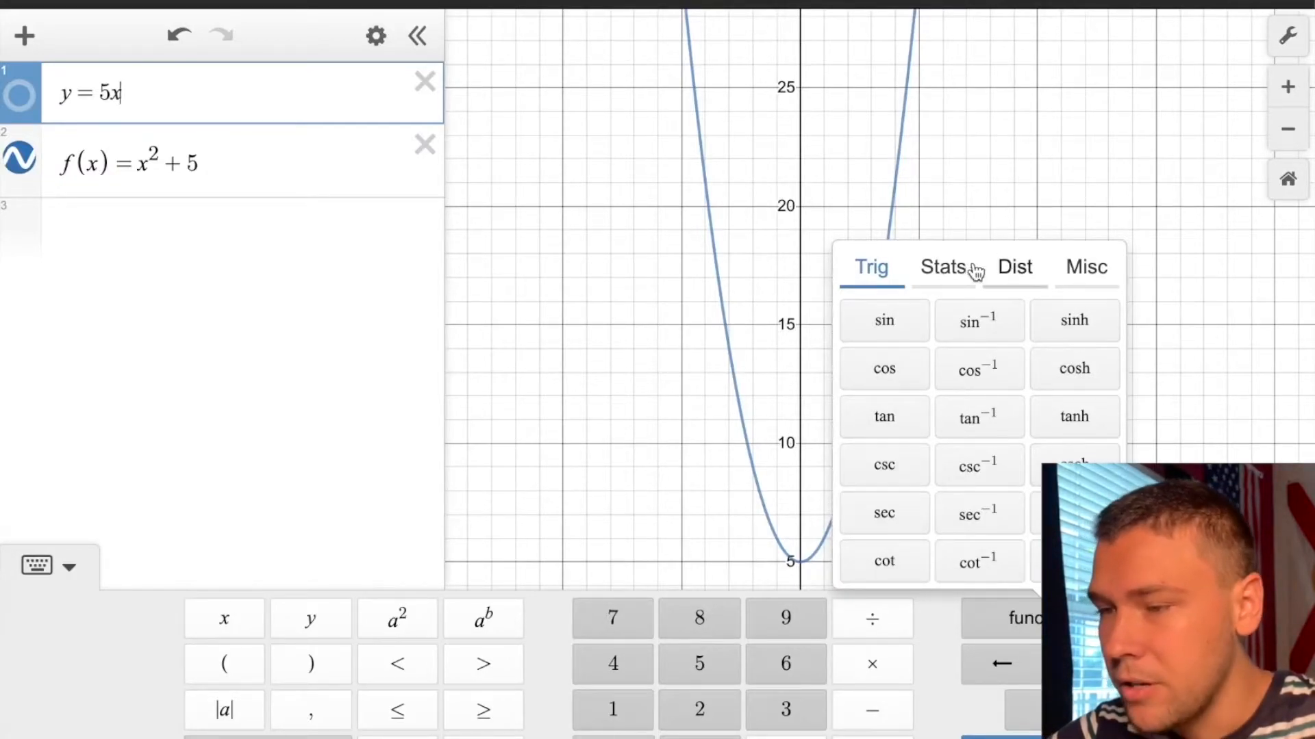
left_click(950, 272)
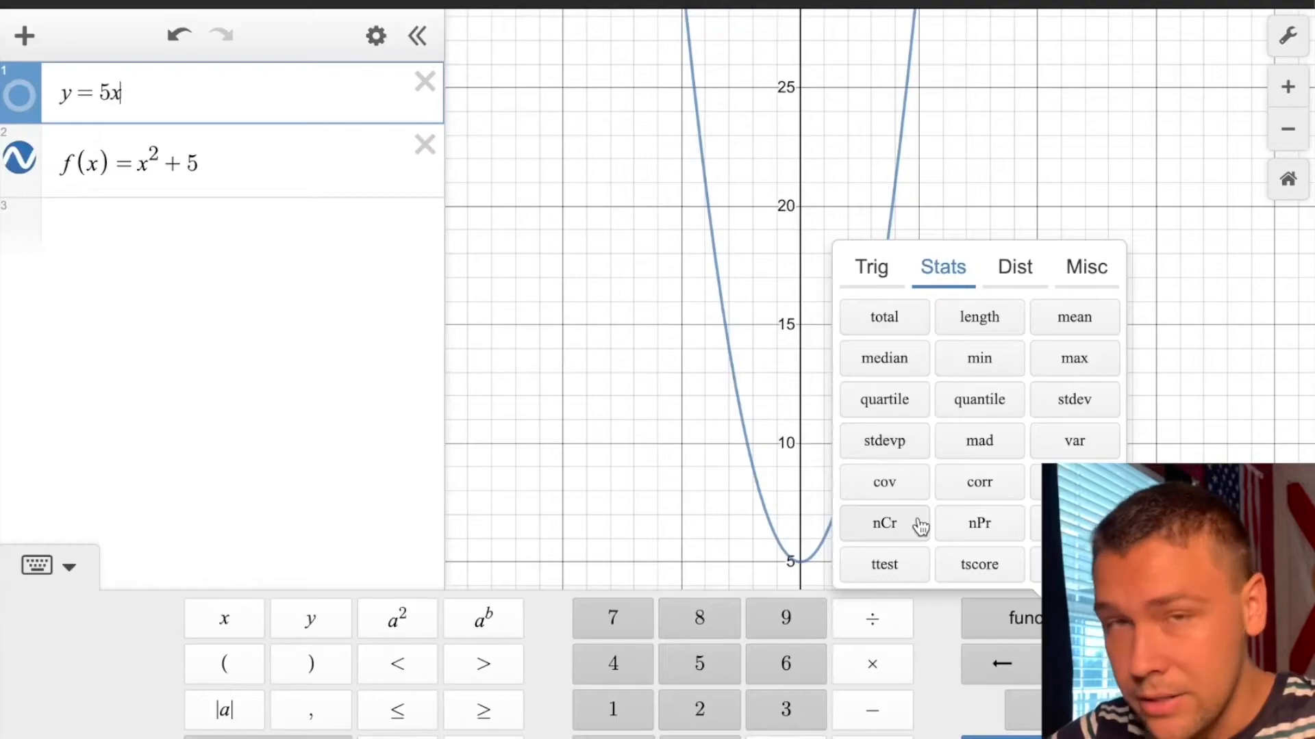
left_click(1001, 274)
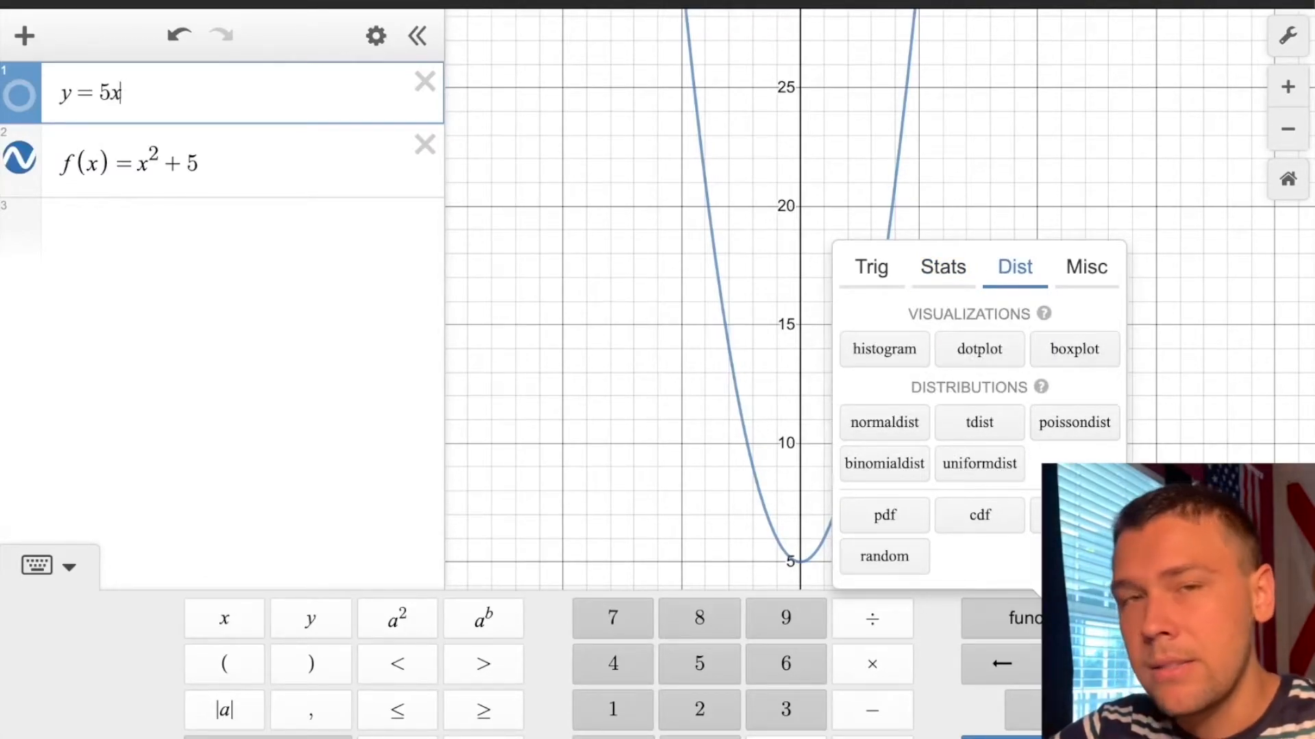
left_click(1087, 272)
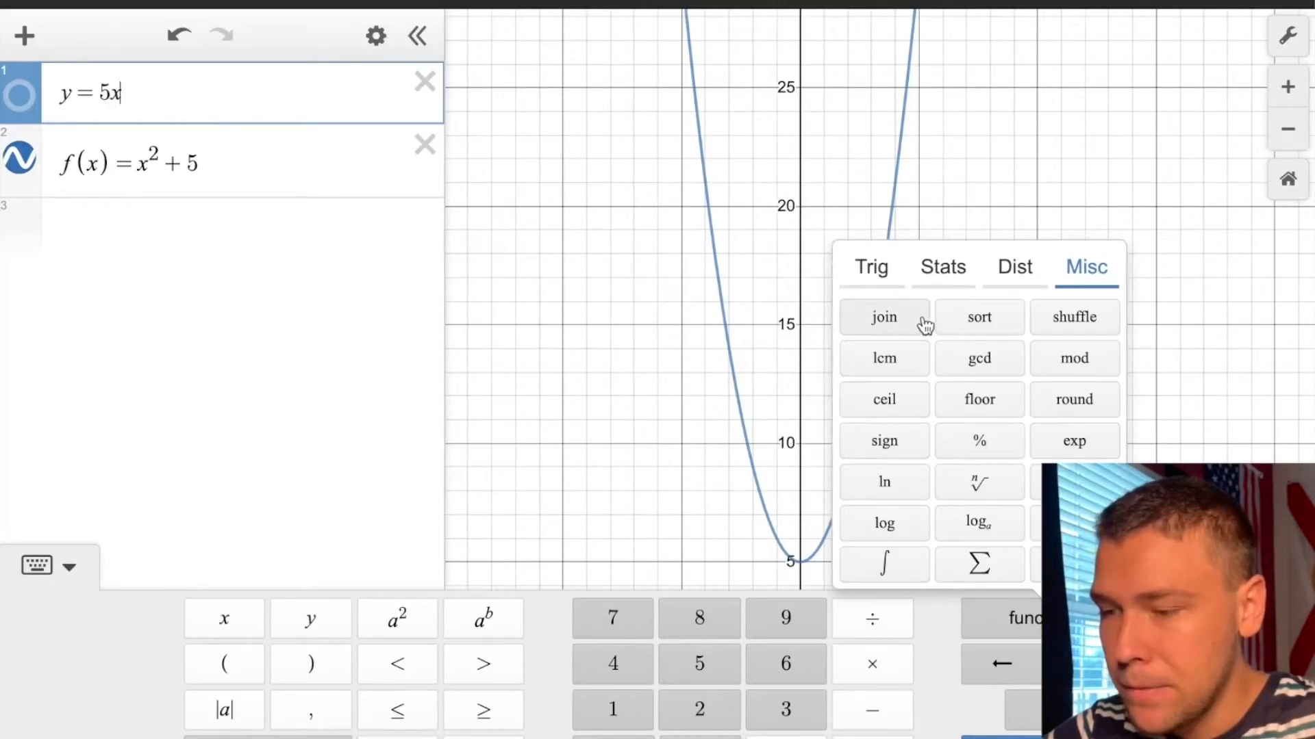
left_click(1182, 382)
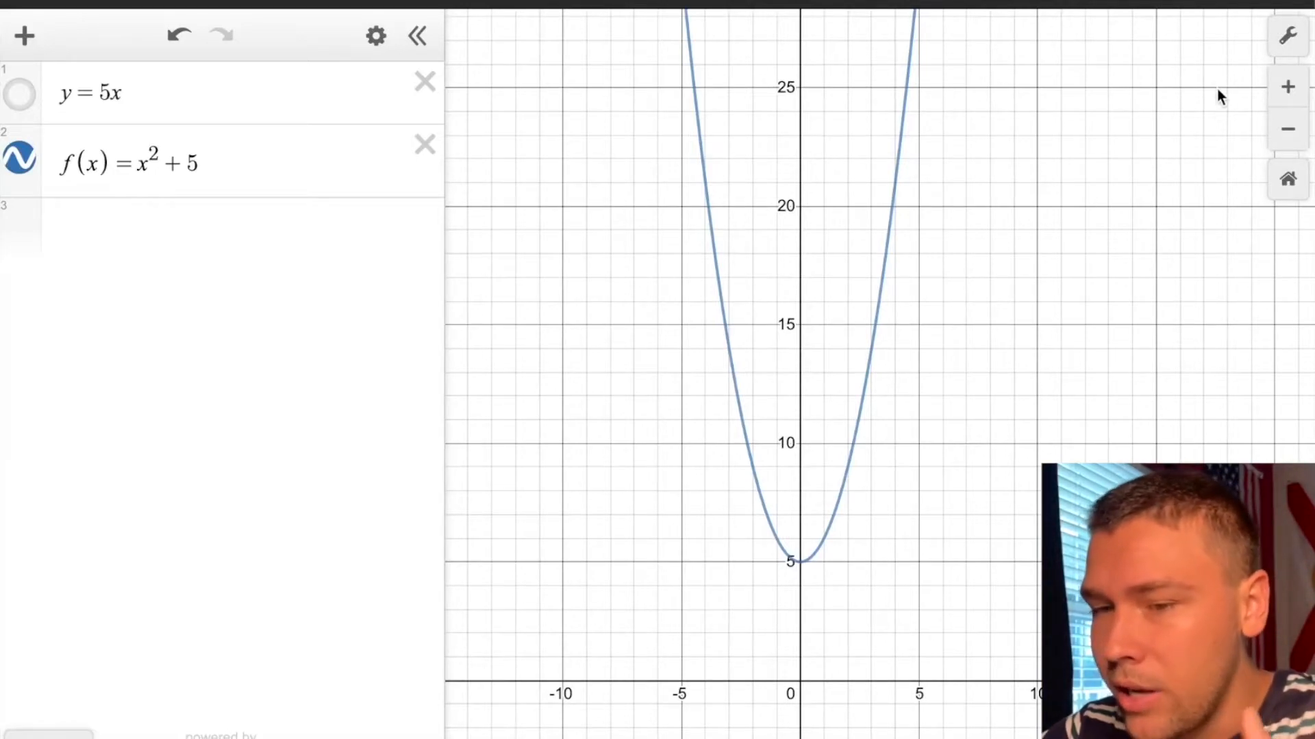
Set the lower limit of the graph's x-axis to -5.
left_click(1288, 38)
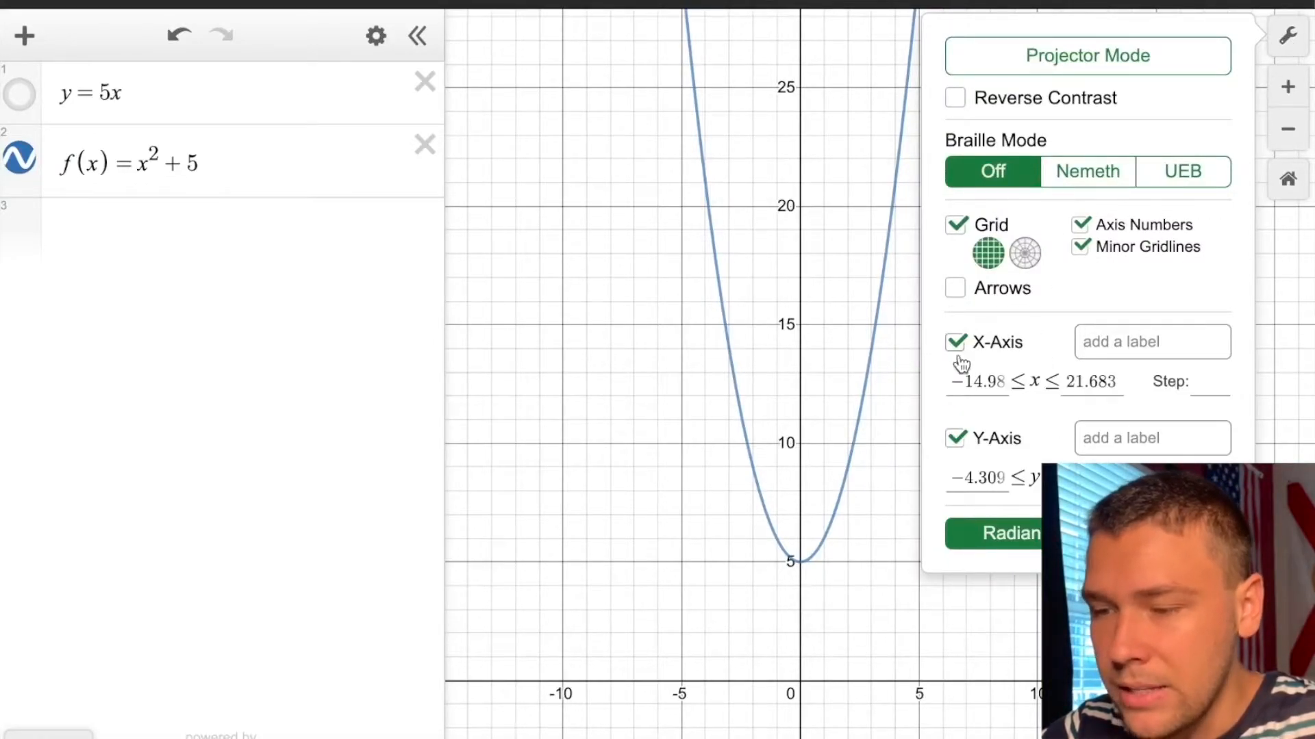
left_click(996, 382)
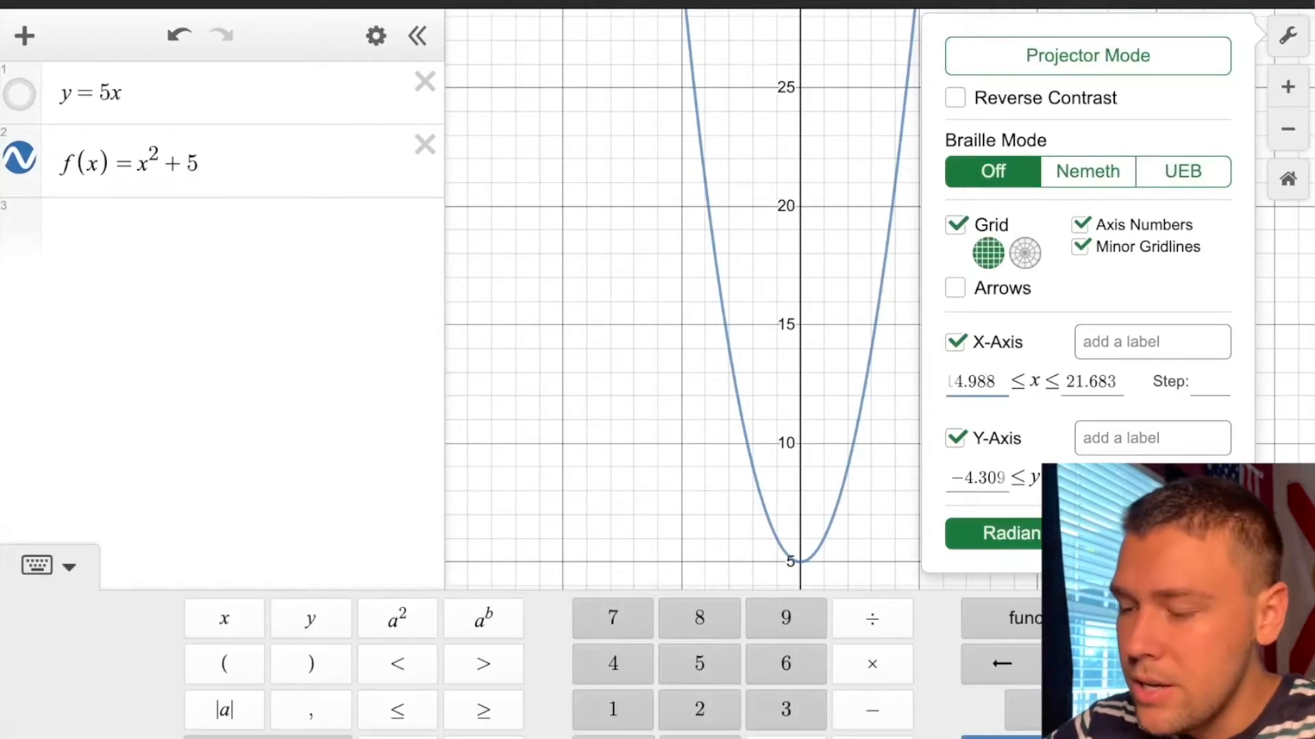
key("BackSpace")
key("BackSpace")
key("BackSpace")
key("BackSpace")
key("BackSpace")
key("BackSpace")
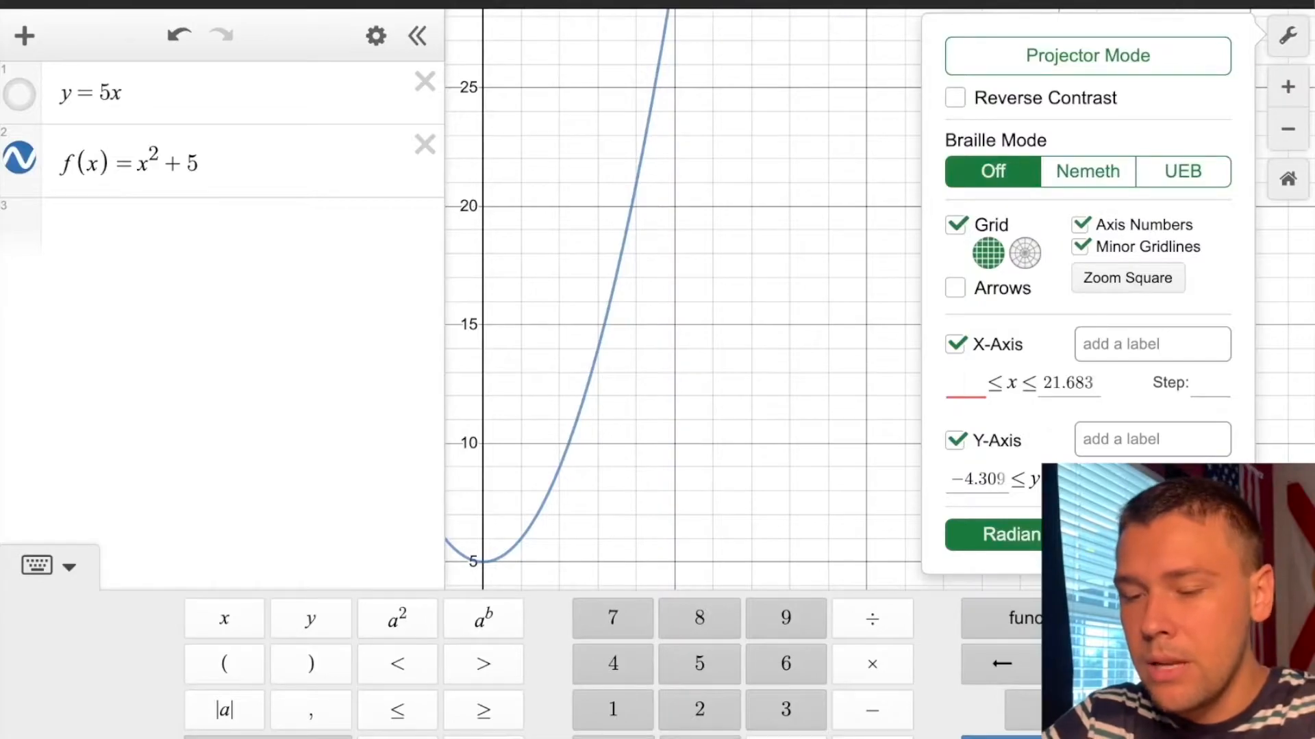
type("-2")
key("BackSpace")
type("5")
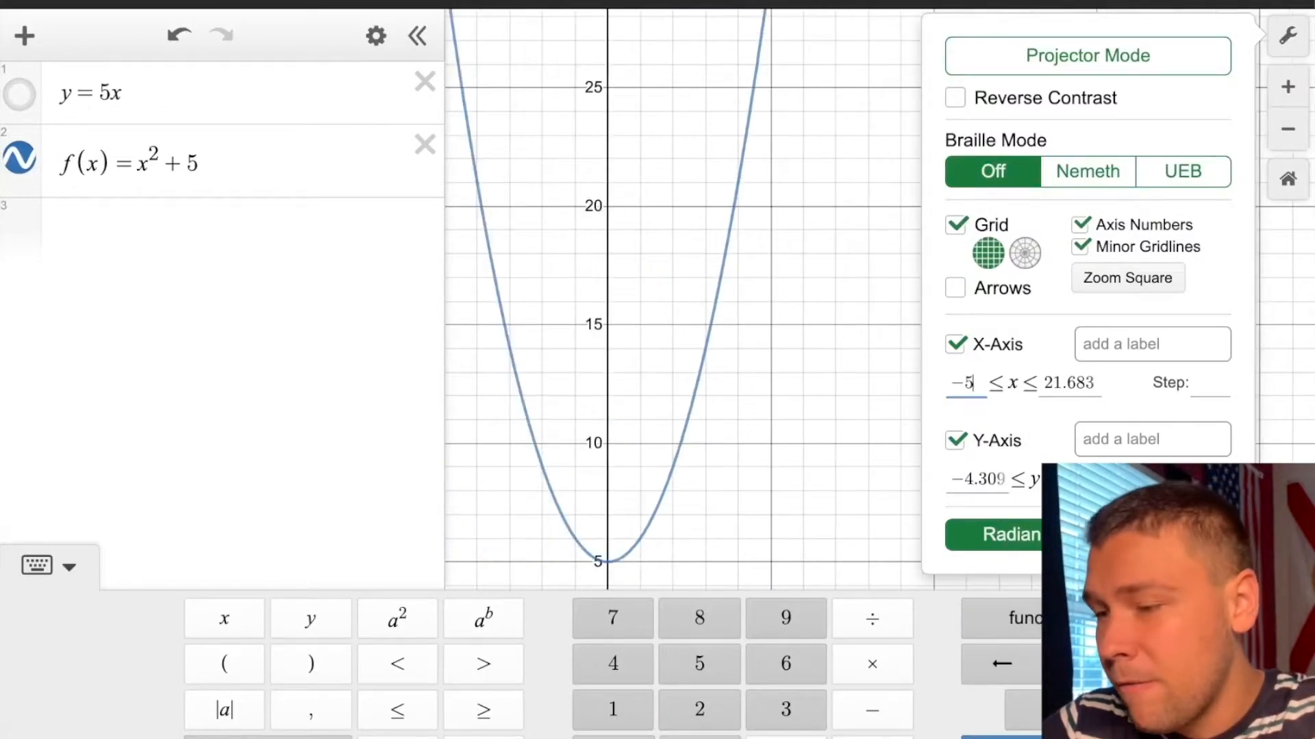
Set the upper limit of the graph's x-axis to 5.
left_click(1094, 381)
key("BackSpace")
key("BackSpace")
key("BackSpace")
key("BackSpace")
key("BackSpace")
key("BackSpace")
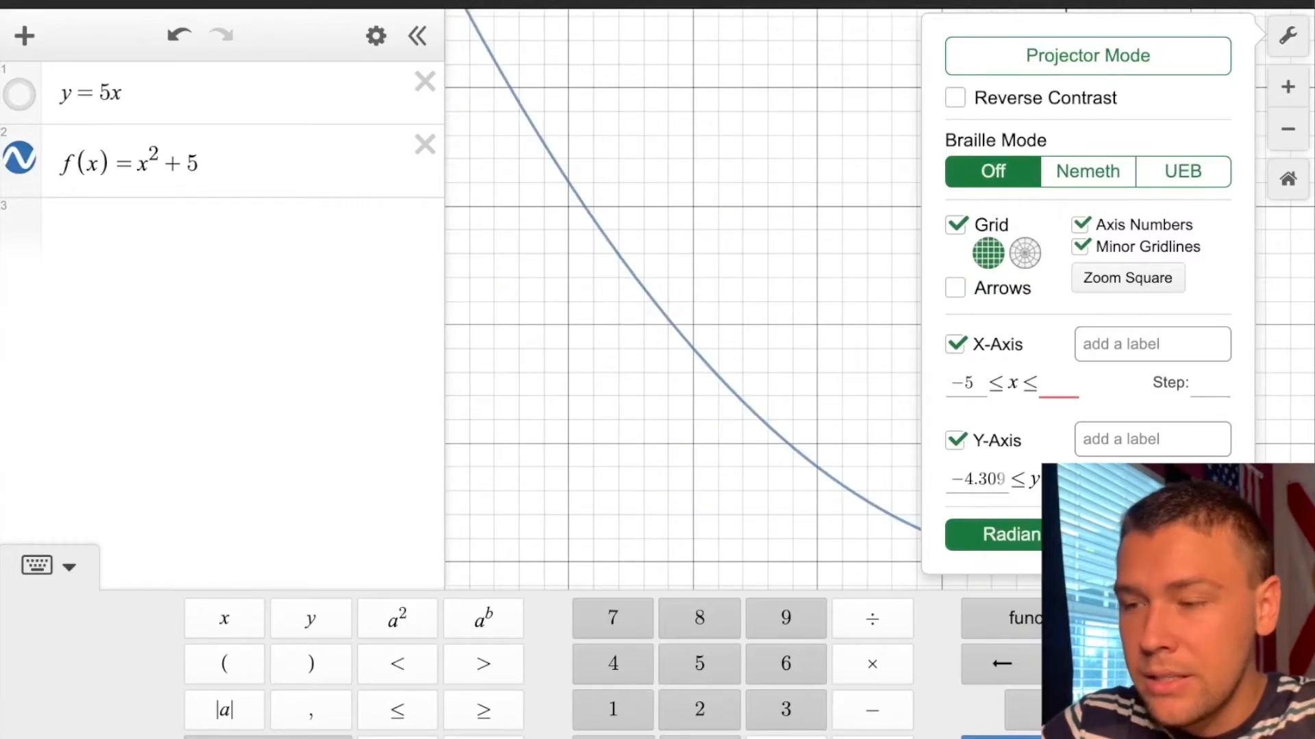
type("5")
Set the lower limit of the graph's y-axis to 2.
left_click(1004, 479)
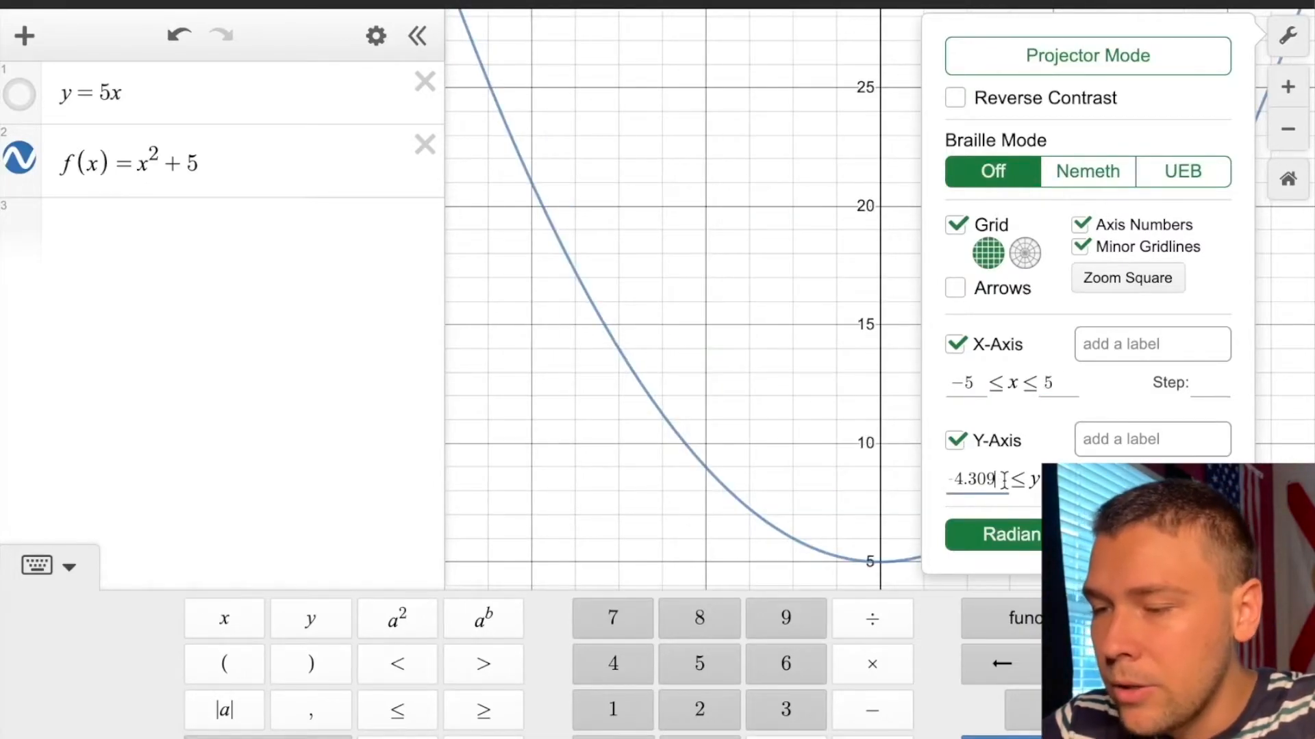
key("BackSpace")
key("BackSpace")
key("BackSpace")
key("BackSpace")
key("BackSpace")
key("BackSpace")
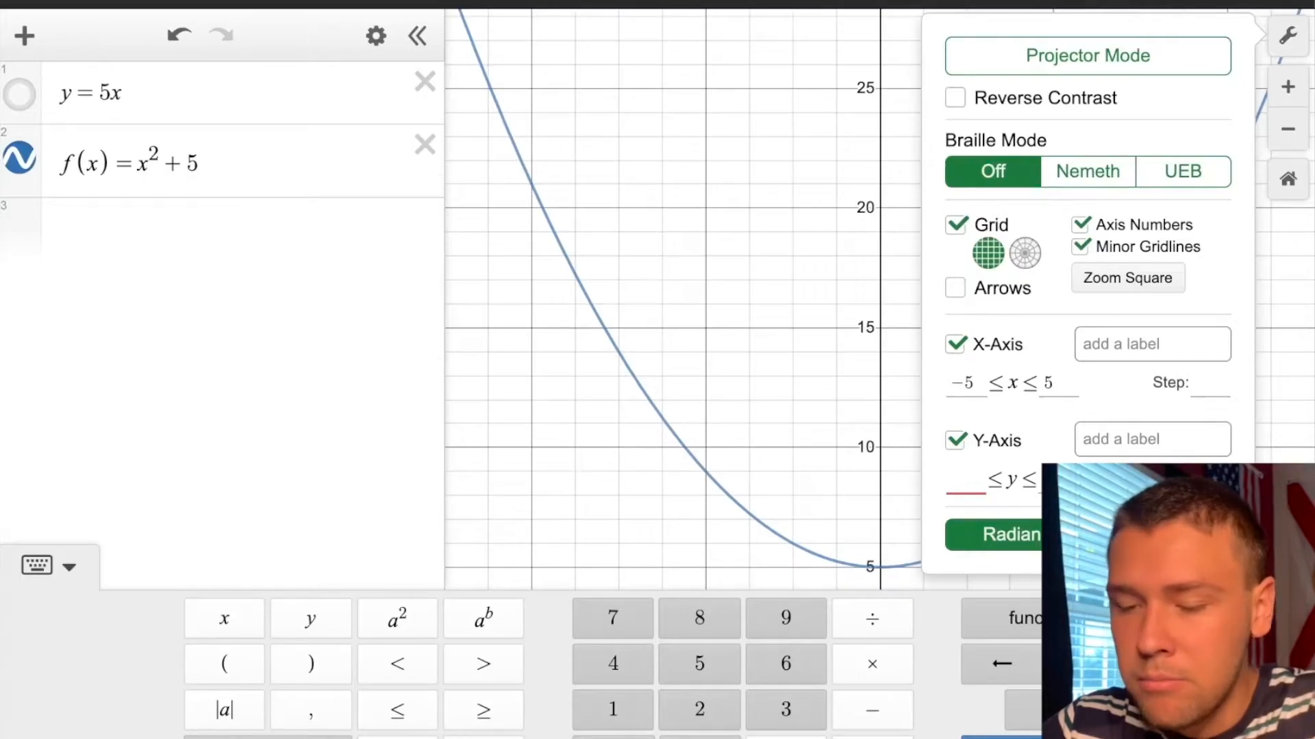
type("2")
Set the upper limit of the graph's y-axis to 10 and close the graph settings.
left_click(1060, 480)
key("BackSpace")
key("BackSpace")
key("BackSpace")
key("BackSpace")
key("BackSpace")
key("BackSpace")
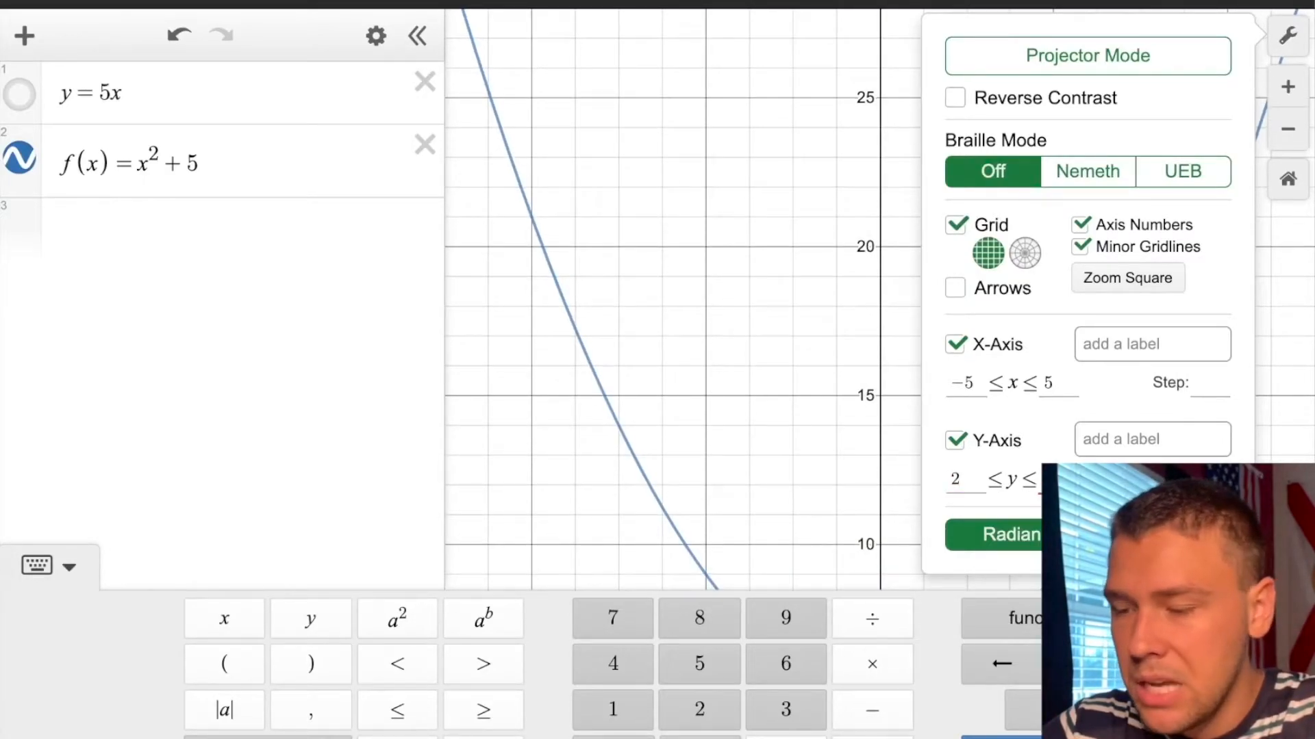
type("10")
left_click(688, 383)
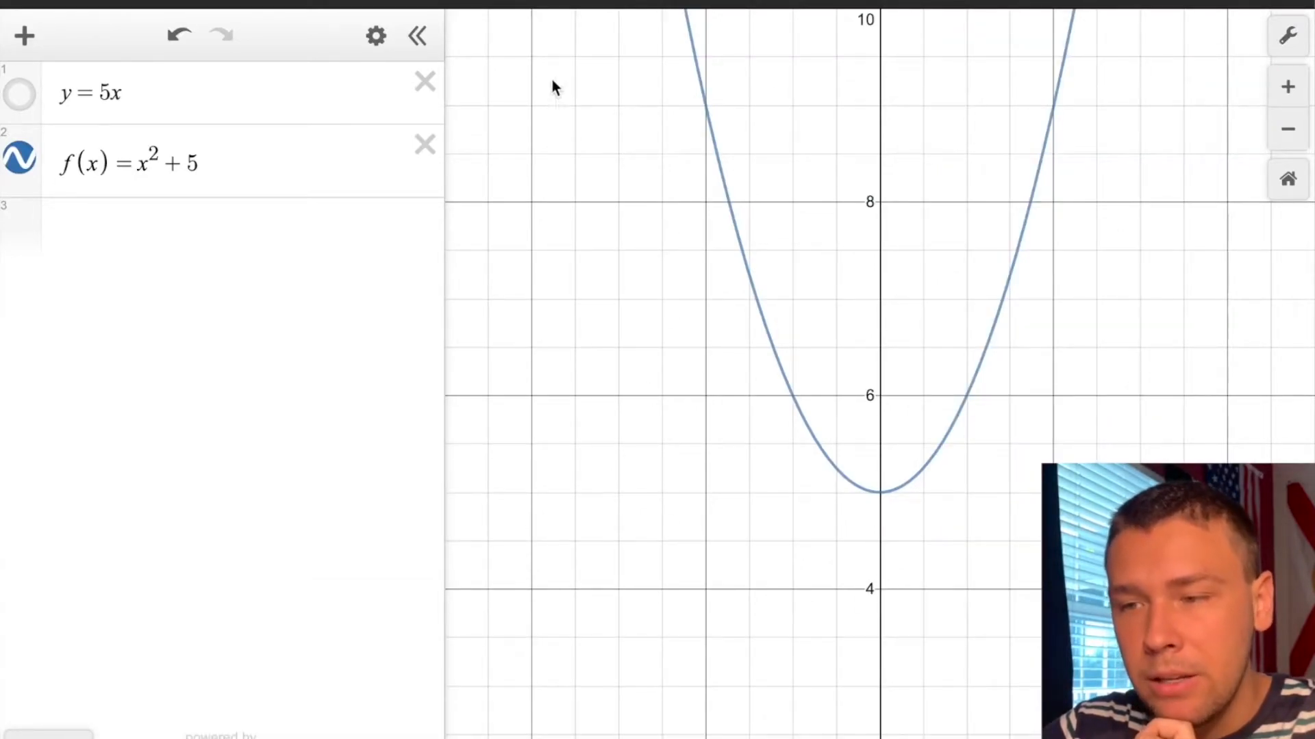
Hide the expression list to view the graph at full width, and show the list again.
left_click(417, 36)
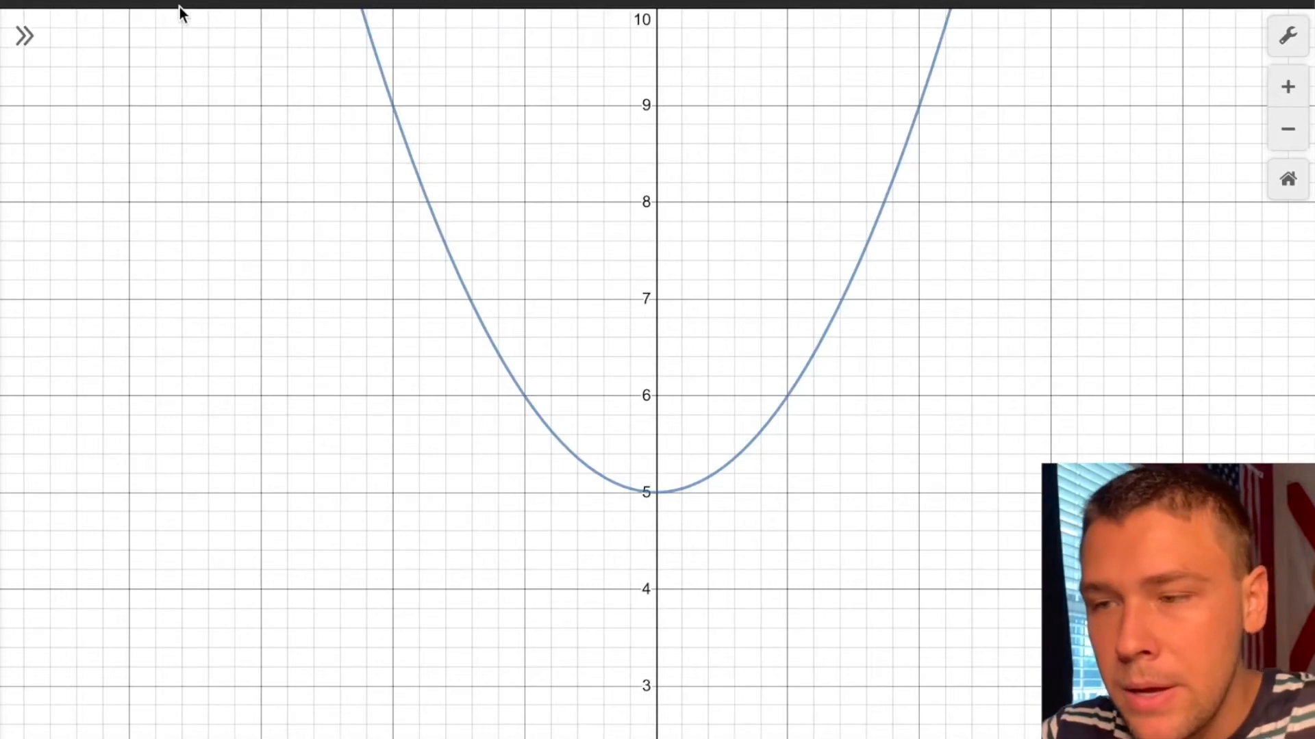
left_click(24, 35)
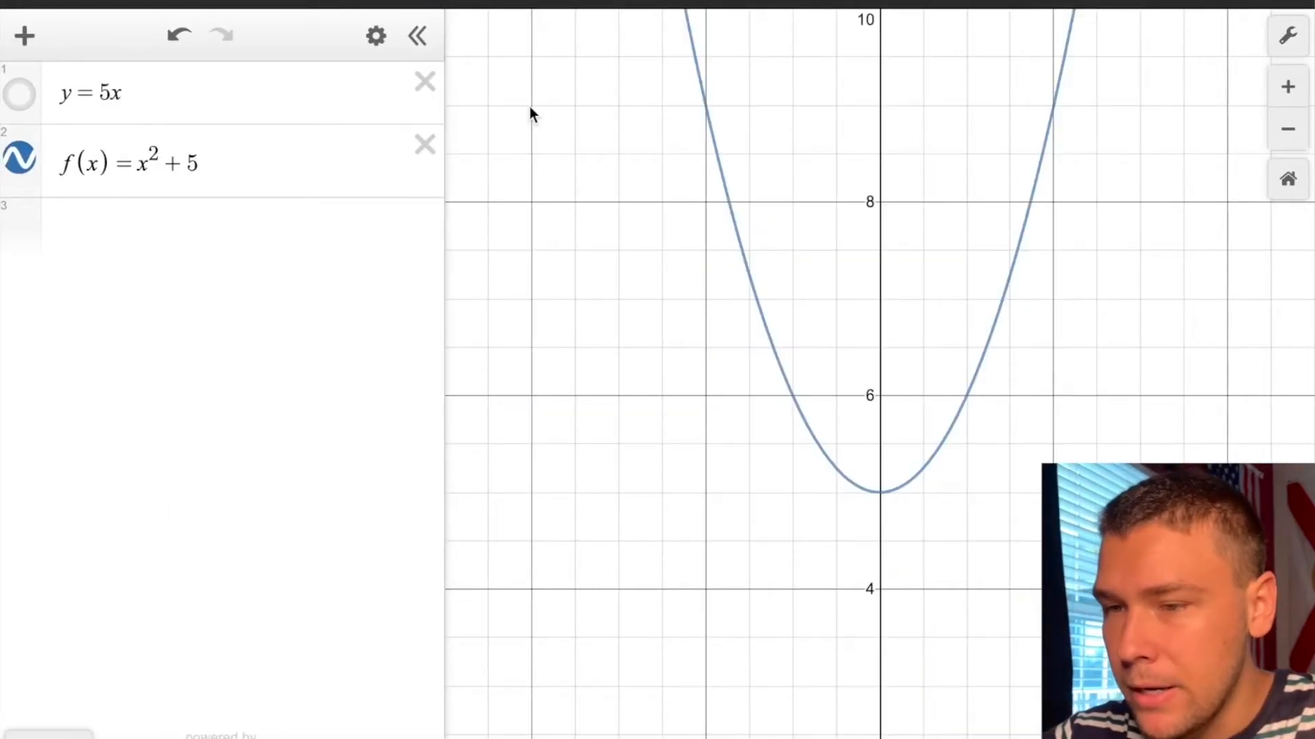
Try the polar grid for the graph and switch back to the Cartesian grid.
left_click(1287, 33)
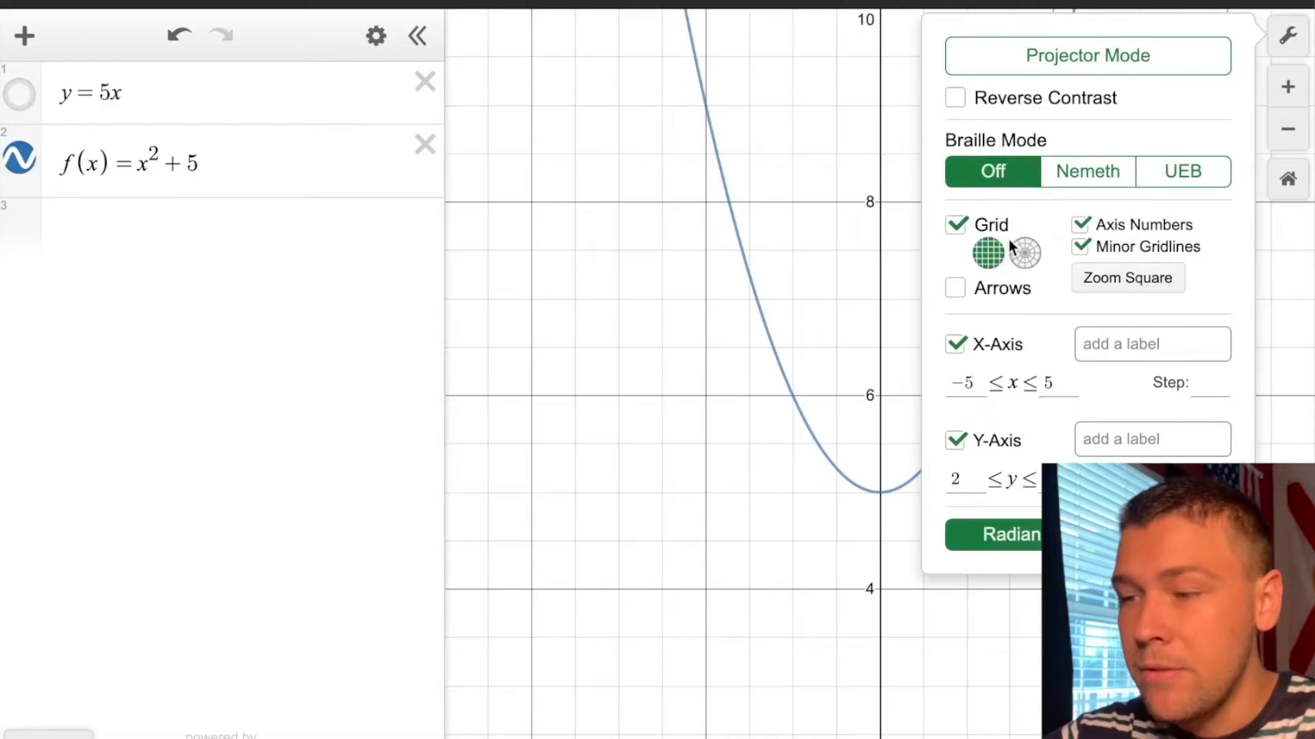
left_click(1027, 255)
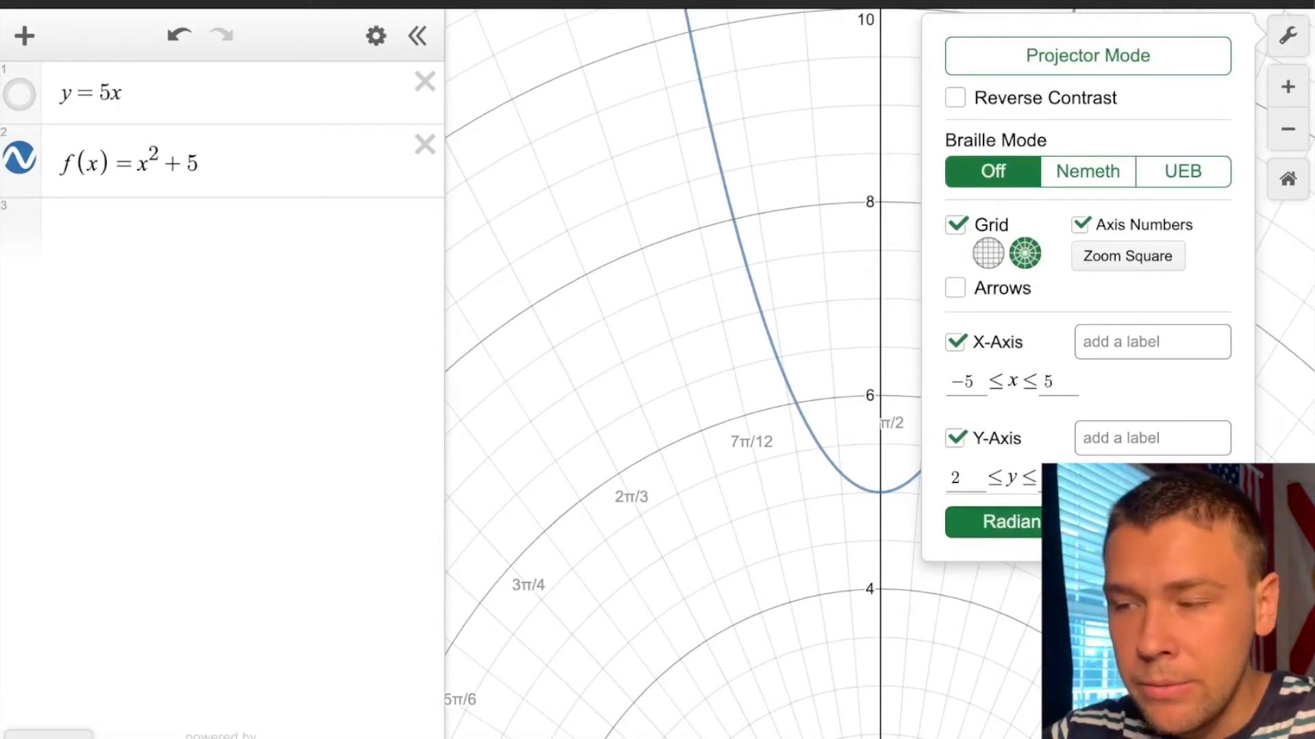
left_click(988, 253)
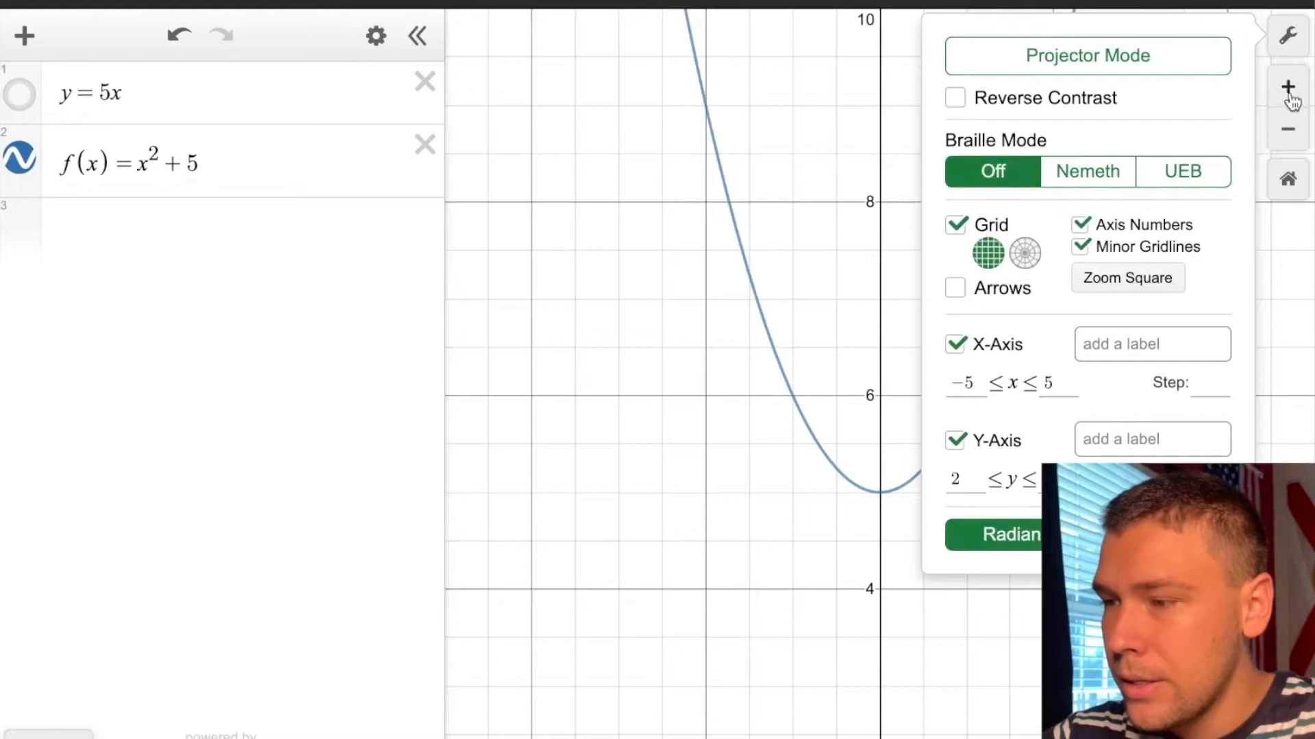
left_click(1288, 38)
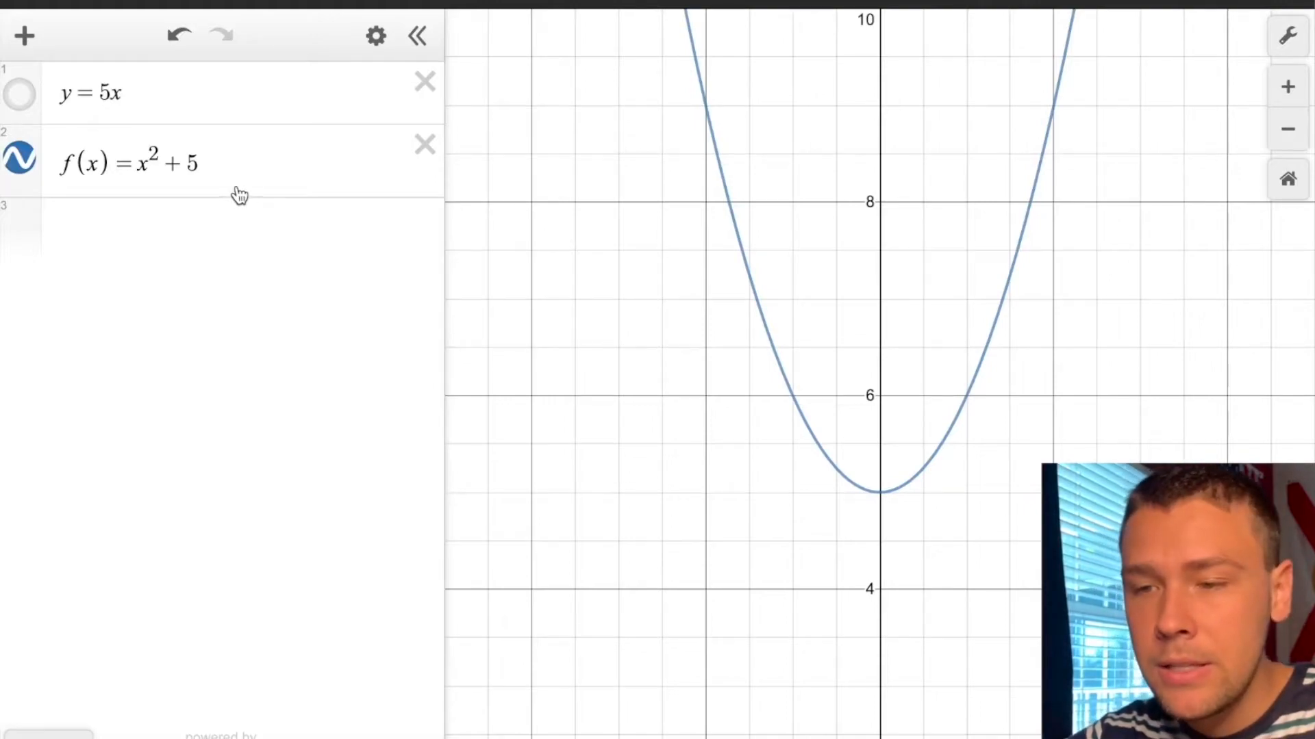
Add the coefficient a to the quadratic so it reads f(x) = ax² + 5, and create a slider for a.
left_click(213, 212)
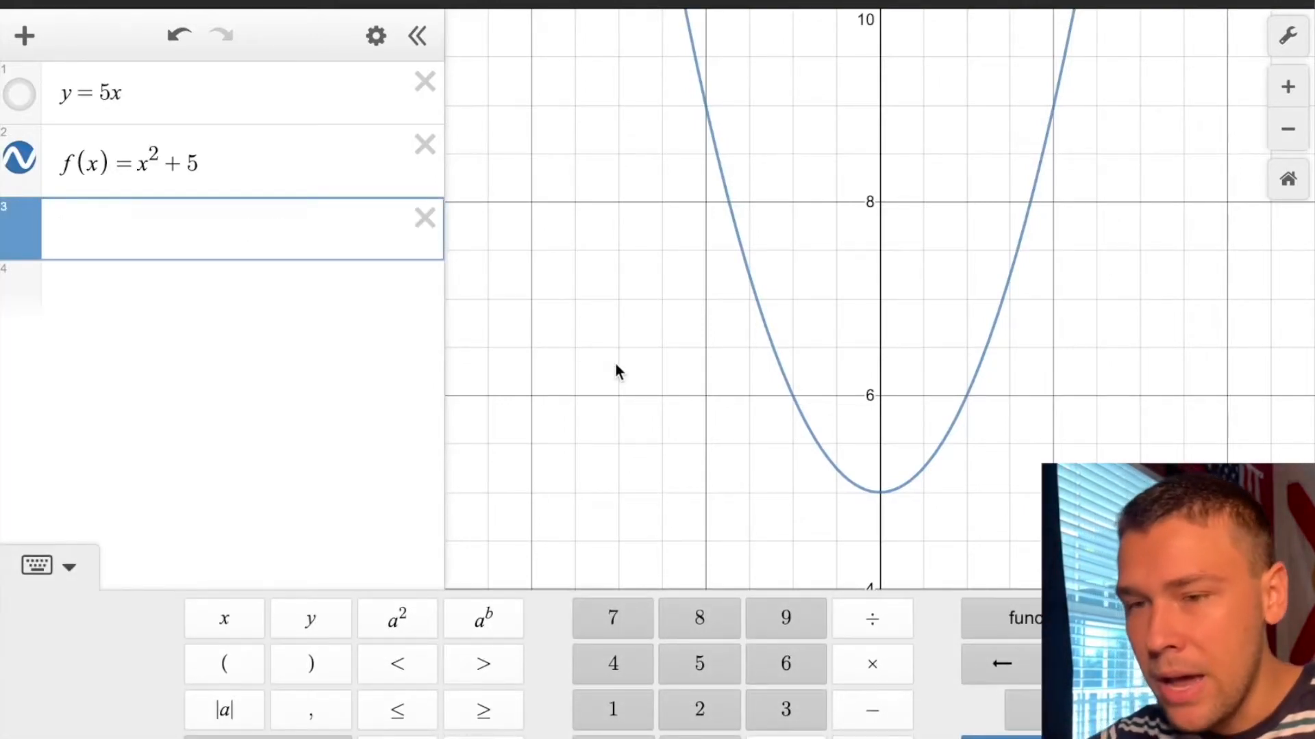
left_click(145, 161)
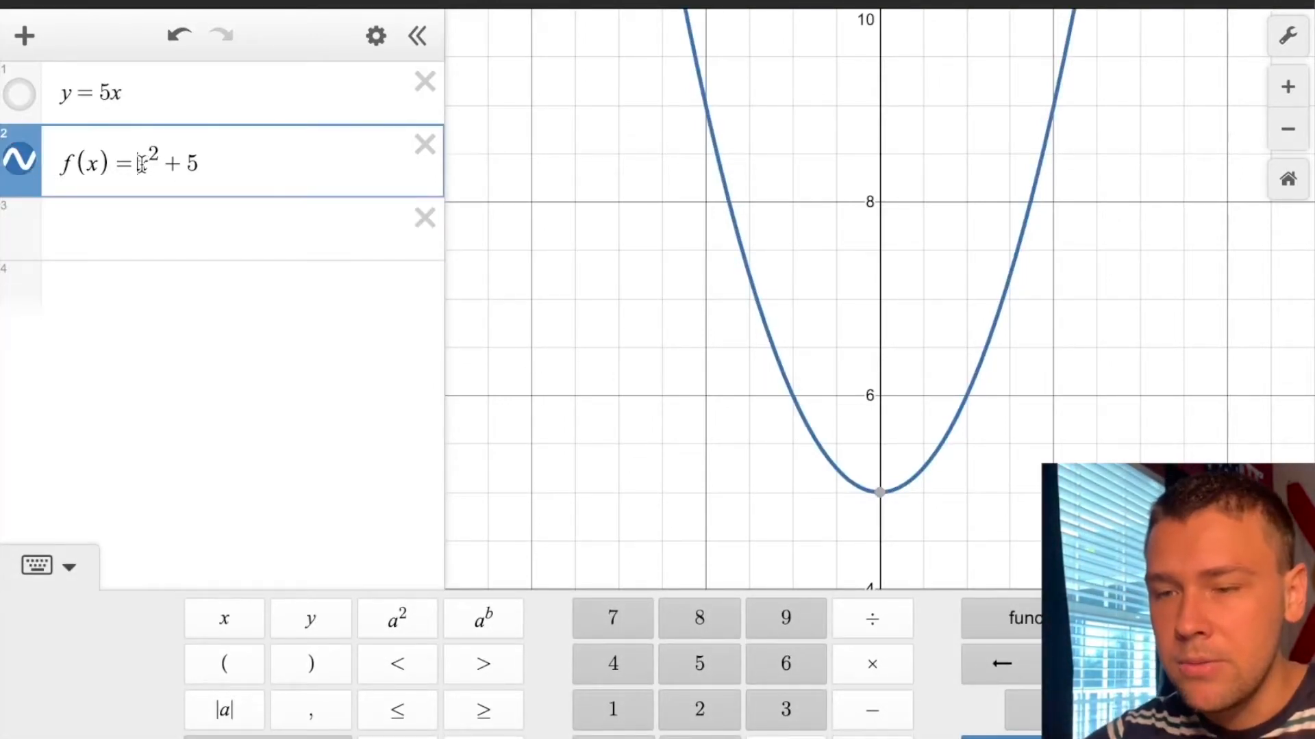
type("a")
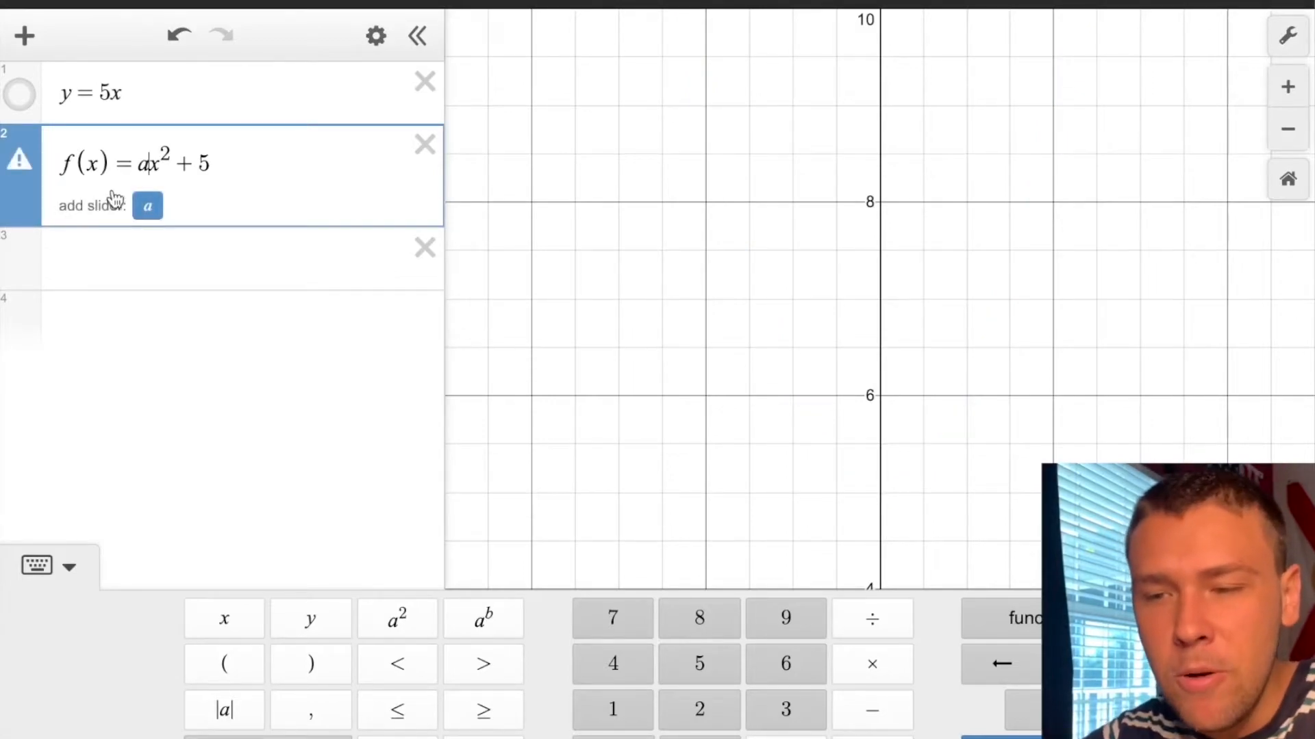
left_click(148, 207)
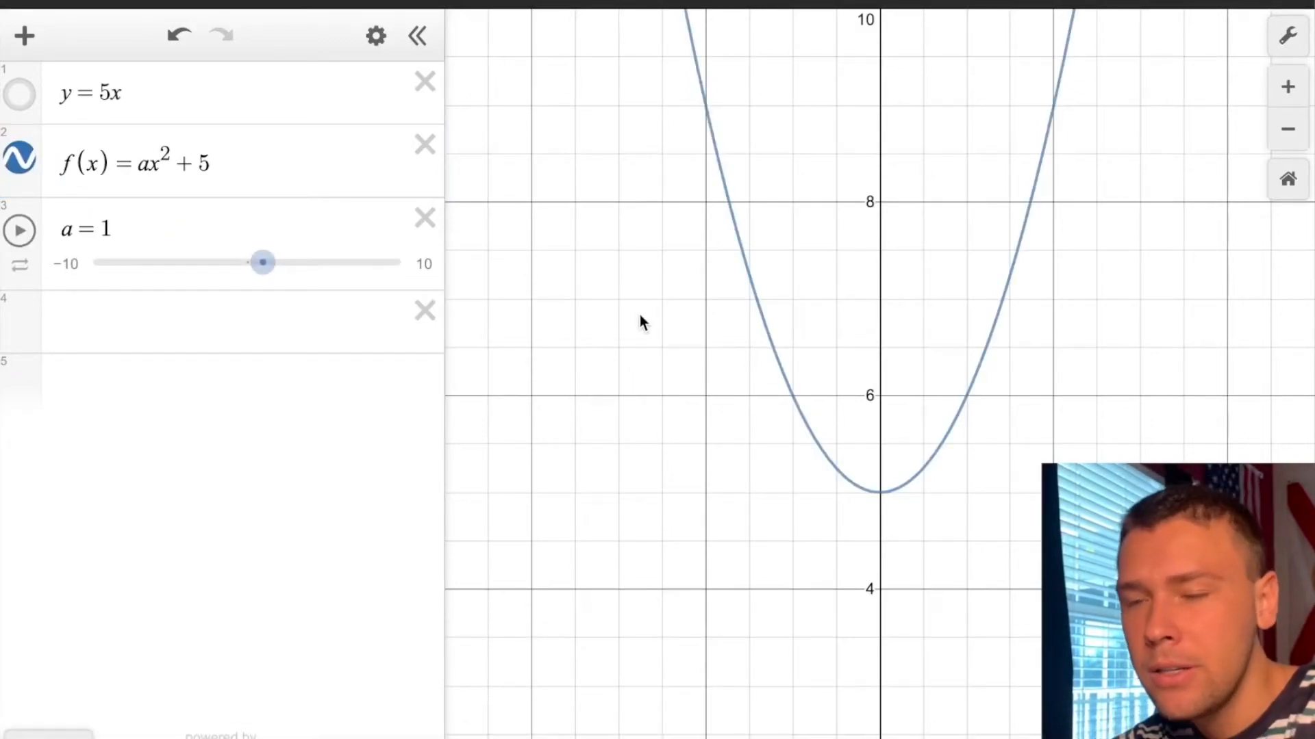
left_click(146, 166)
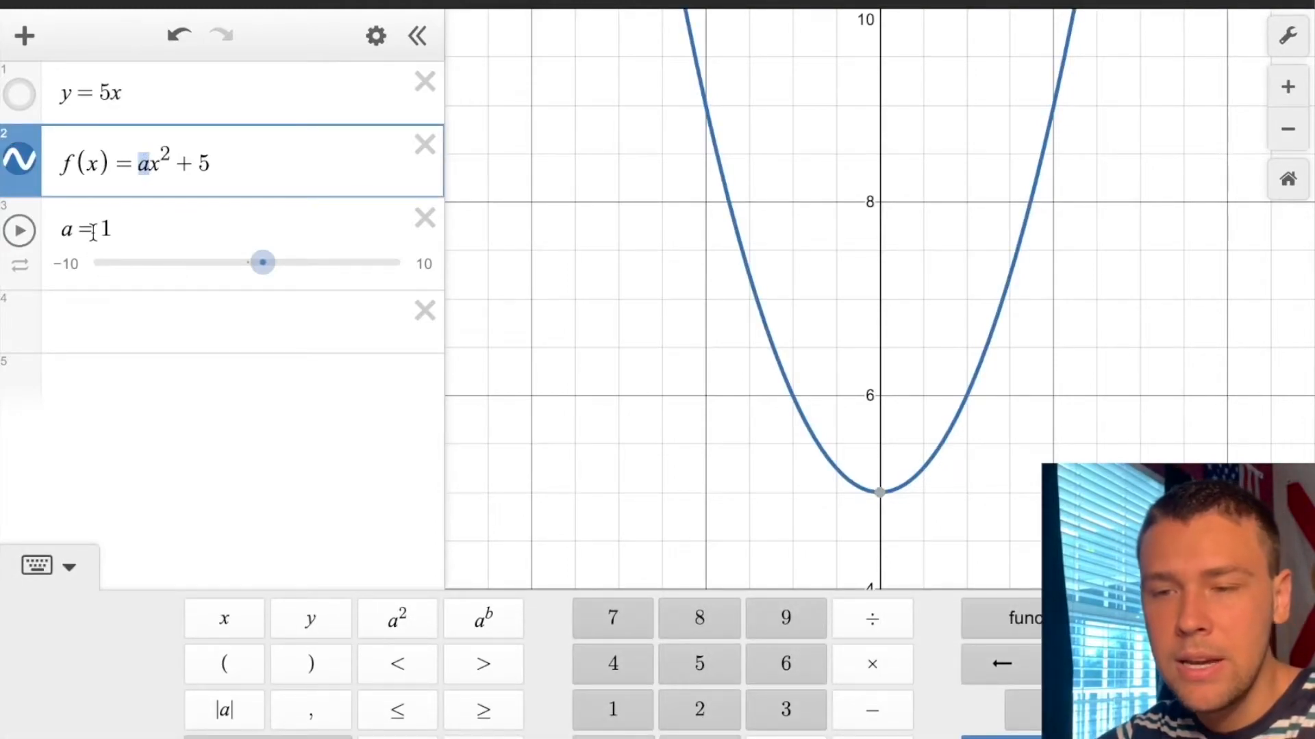
Vary a between negative and positive values with its slider, and play and pause the slider's animation.
left_click_drag(269, 265, 207, 270)
left_click_drag(181, 268, 296, 280)
left_click(35, 232)
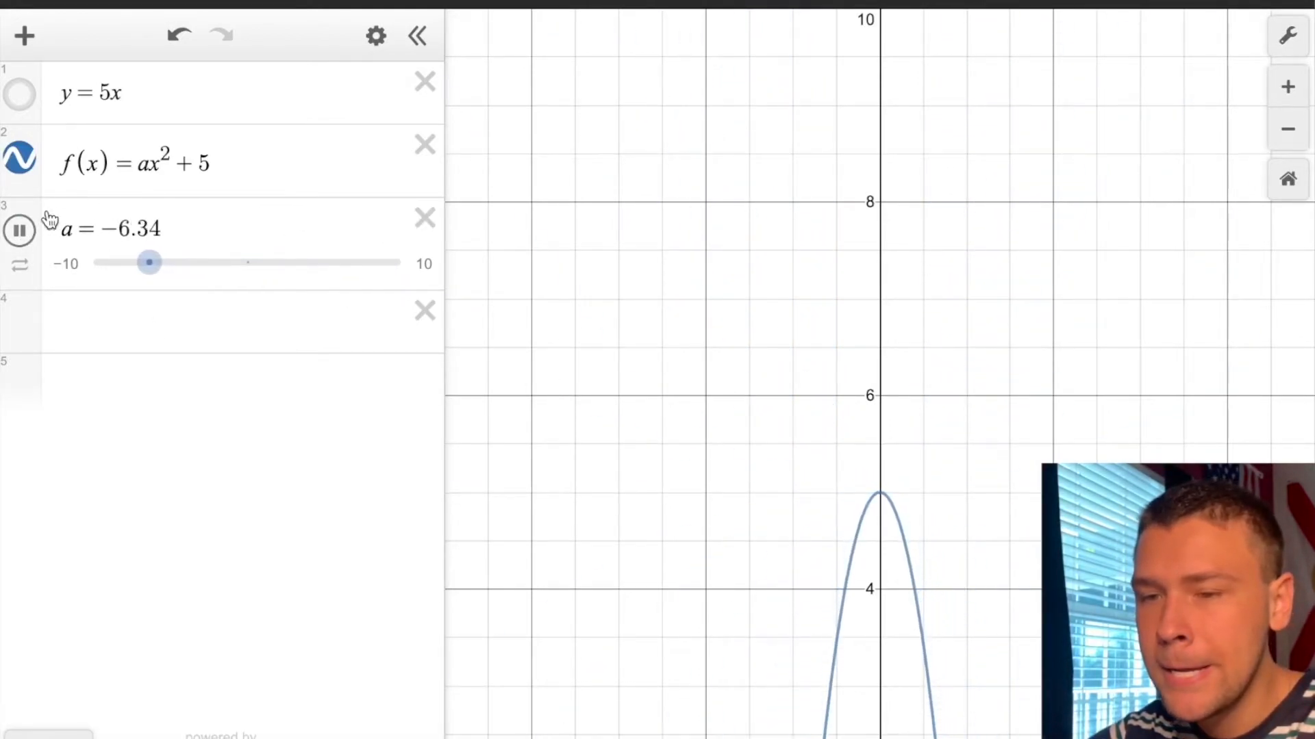
left_click(28, 237)
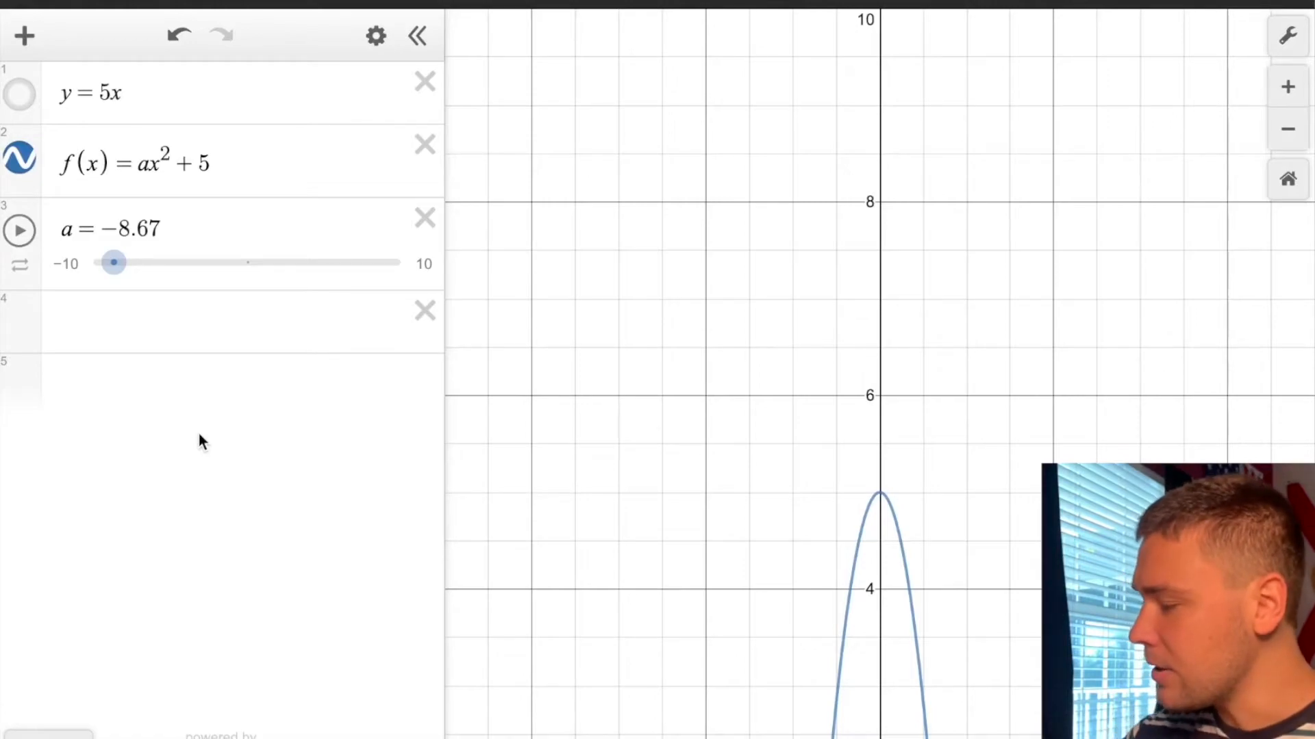
Open the example graph "Lines: Point Slope Form" in place of the current graph.
left_click(32, 5)
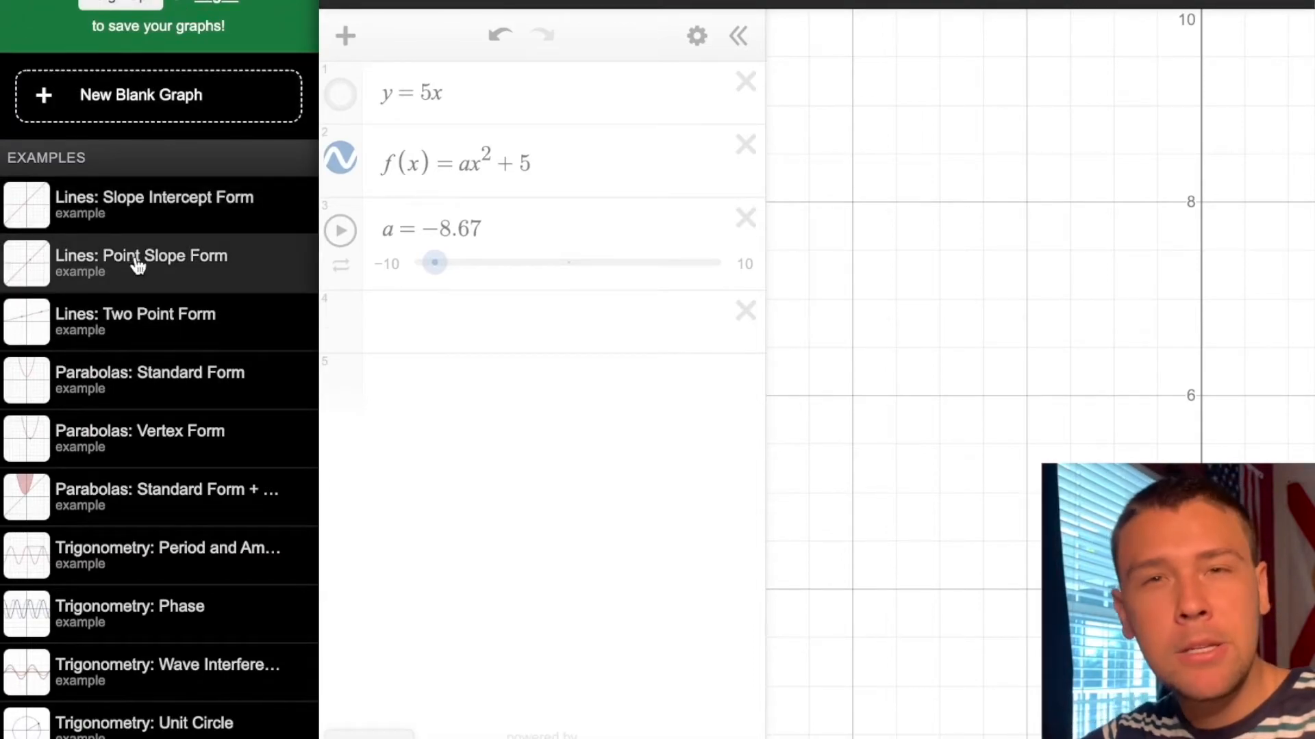
scroll(139, 265, "down", 3)
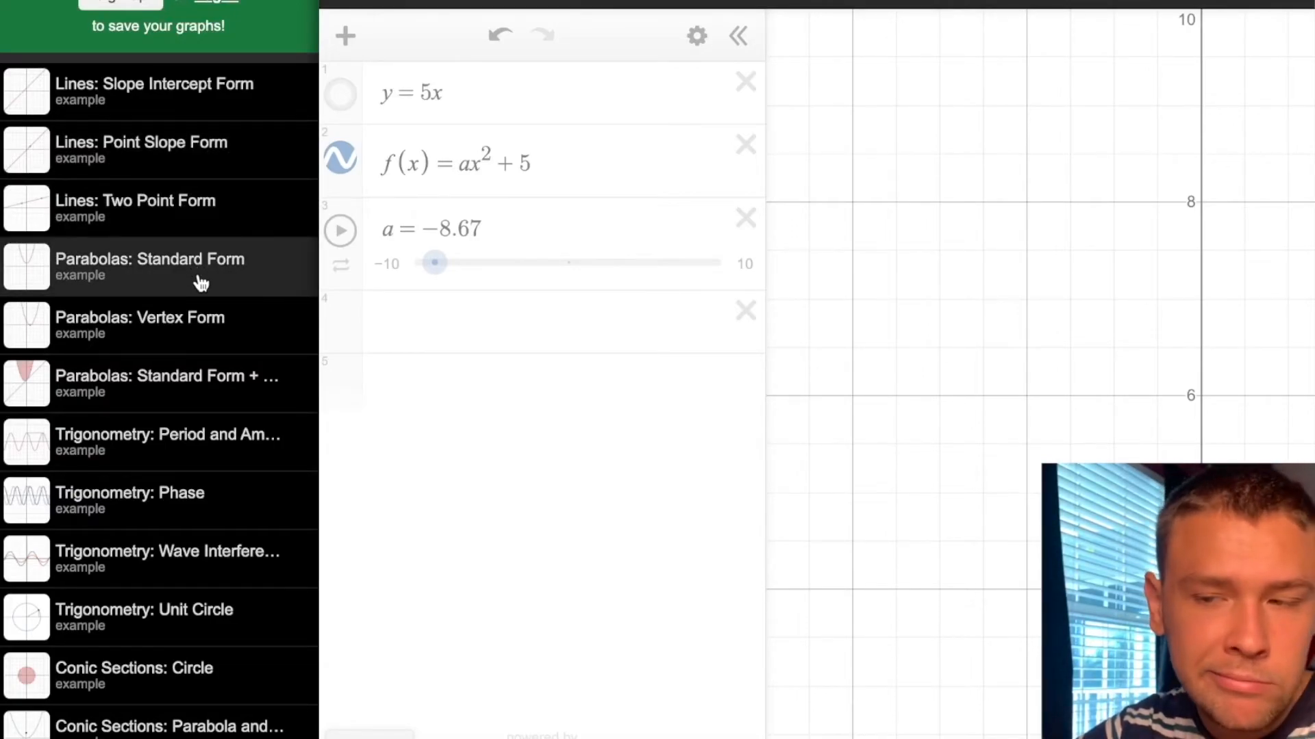
left_click(214, 146)
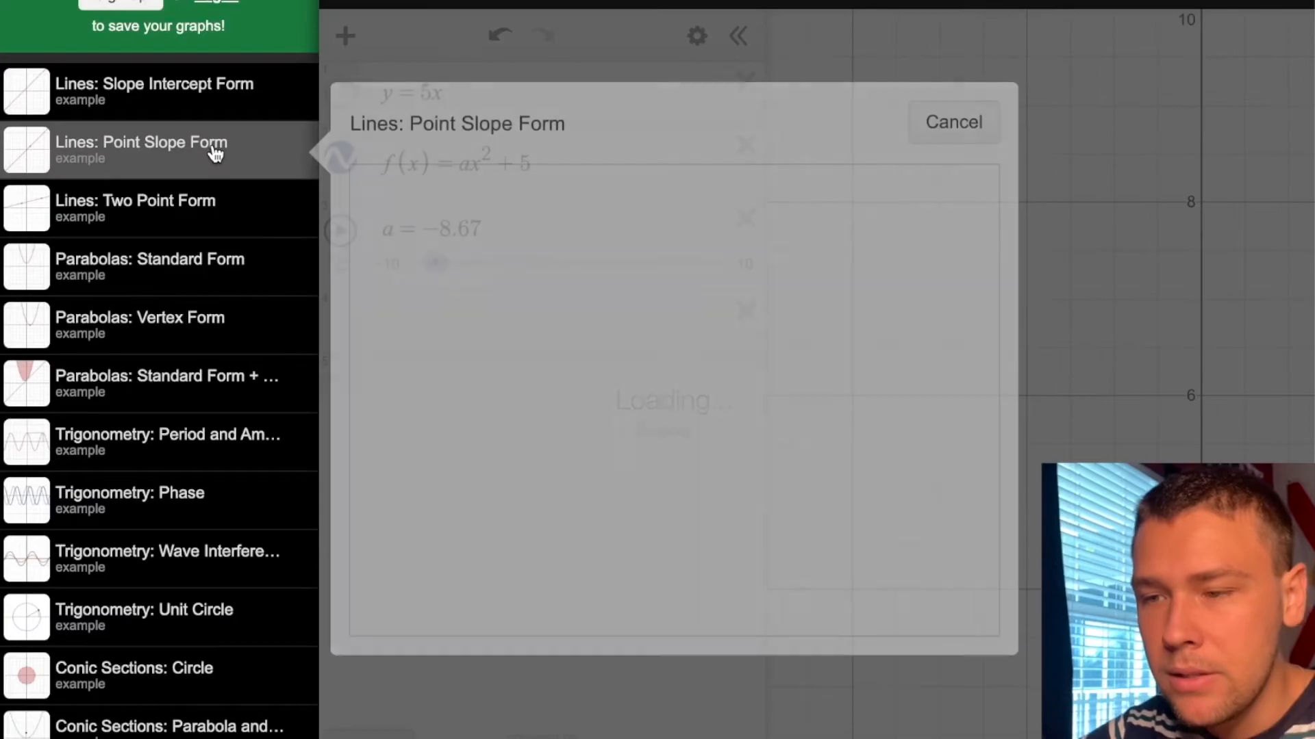
mouse_move(745, 361)
left_click(733, 414)
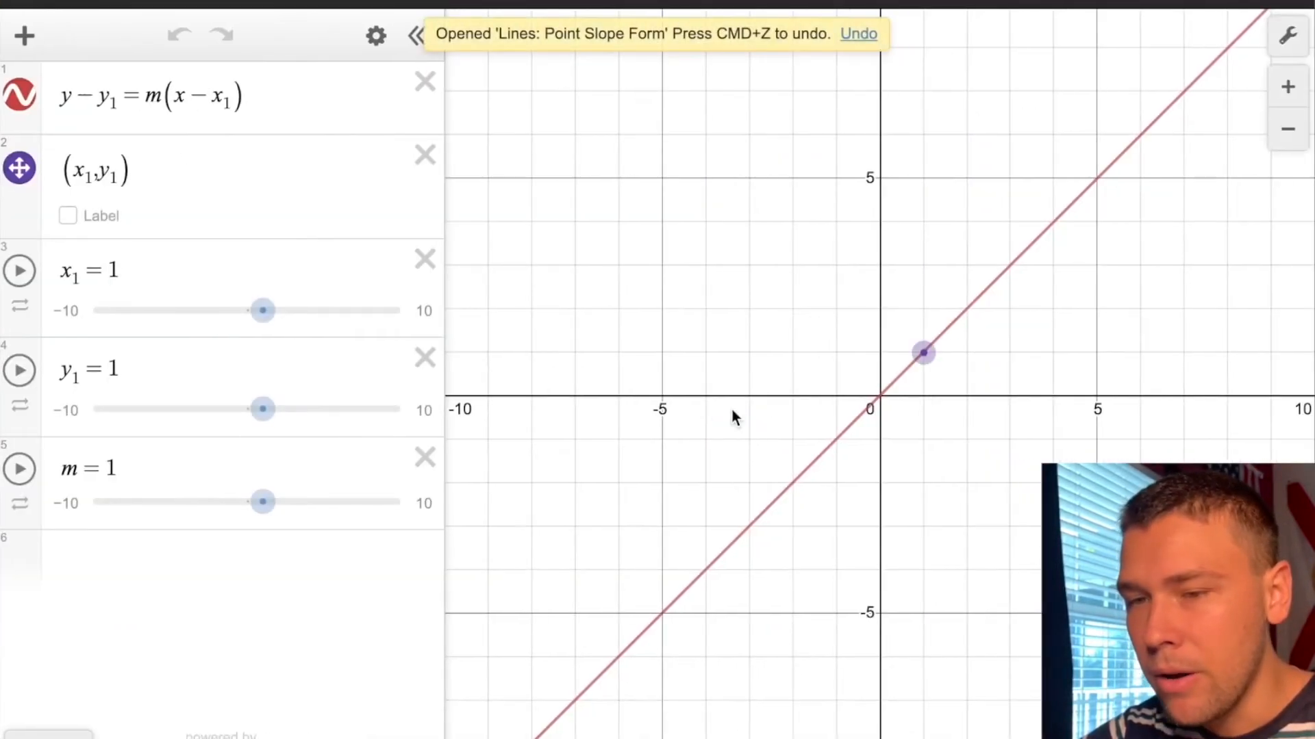
Adjust the point-slope line's sliders to x₁ = 1.7, y₁ = 1.6 and m = 1.7, with the keypad hidden.
left_click_drag(65, 103, 274, 102)
left_click(298, 103)
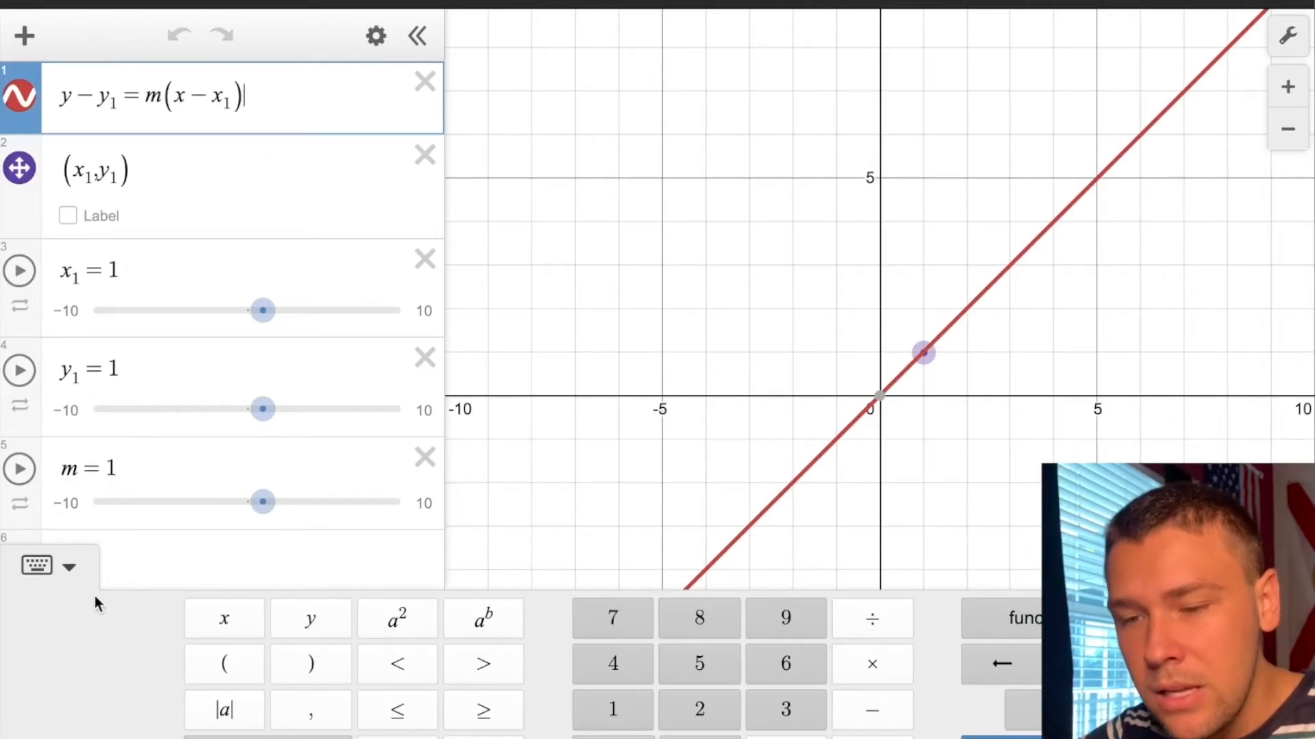
left_click(69, 574)
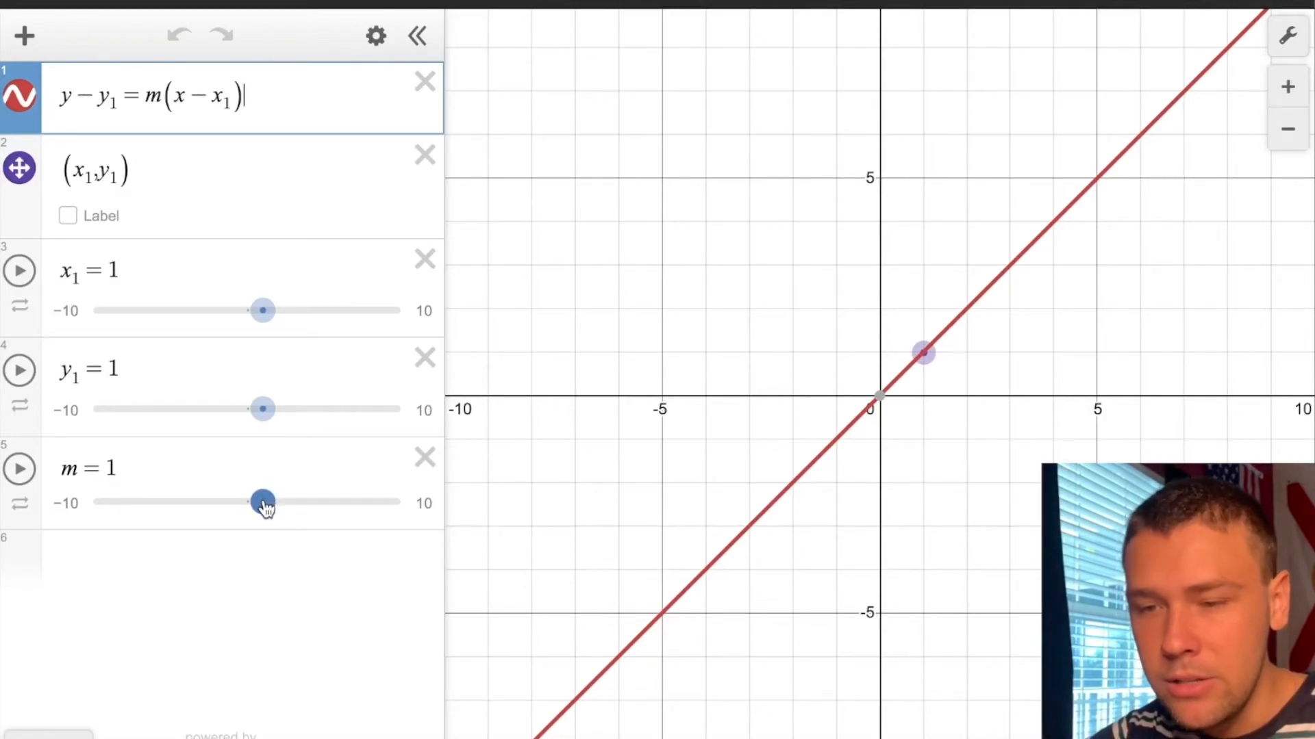
mouse_move(261, 320)
left_mouse_down()
mouse_move(157, 322)
mouse_move(330, 331)
mouse_move(277, 326)
left_mouse_up()
mouse_move(263, 413)
left_mouse_down()
mouse_move(342, 414)
mouse_move(185, 429)
mouse_move(275, 433)
left_mouse_up()
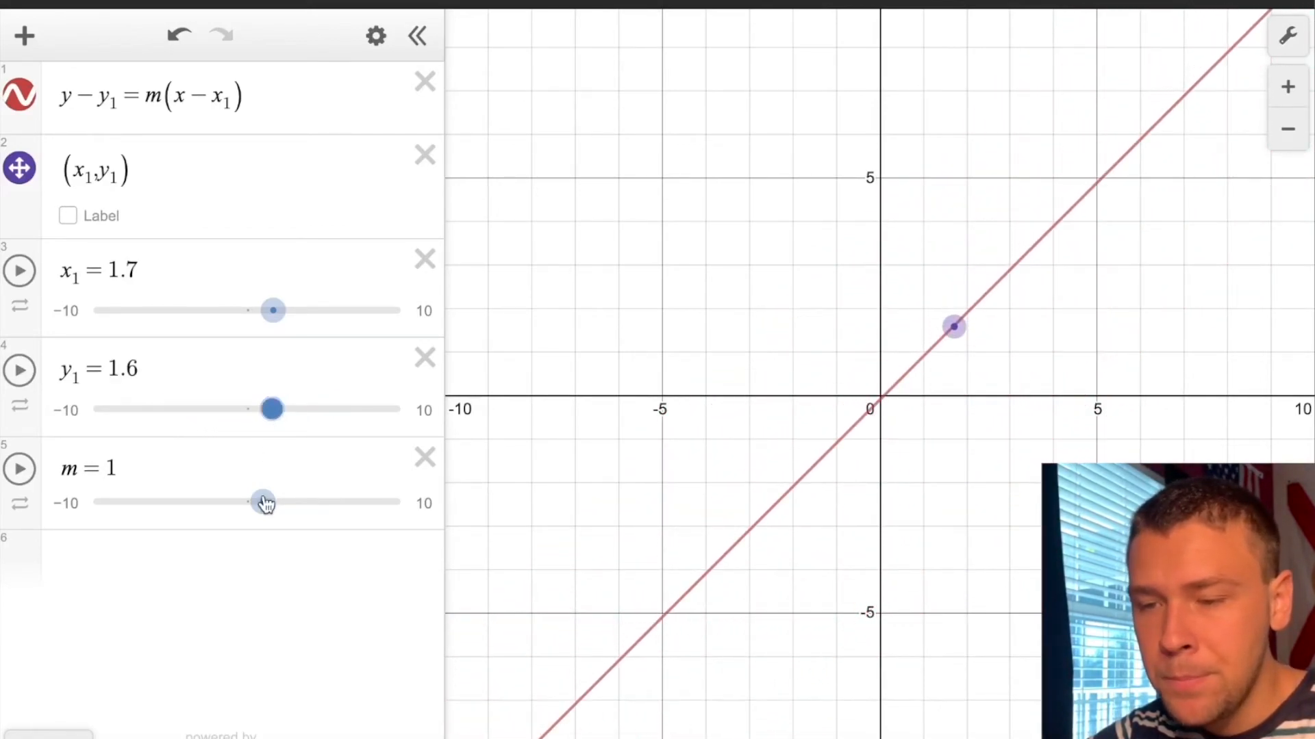
mouse_move(263, 506)
left_mouse_down()
mouse_move(231, 503)
mouse_move(338, 503)
mouse_move(210, 510)
mouse_move(275, 520)
left_mouse_up()
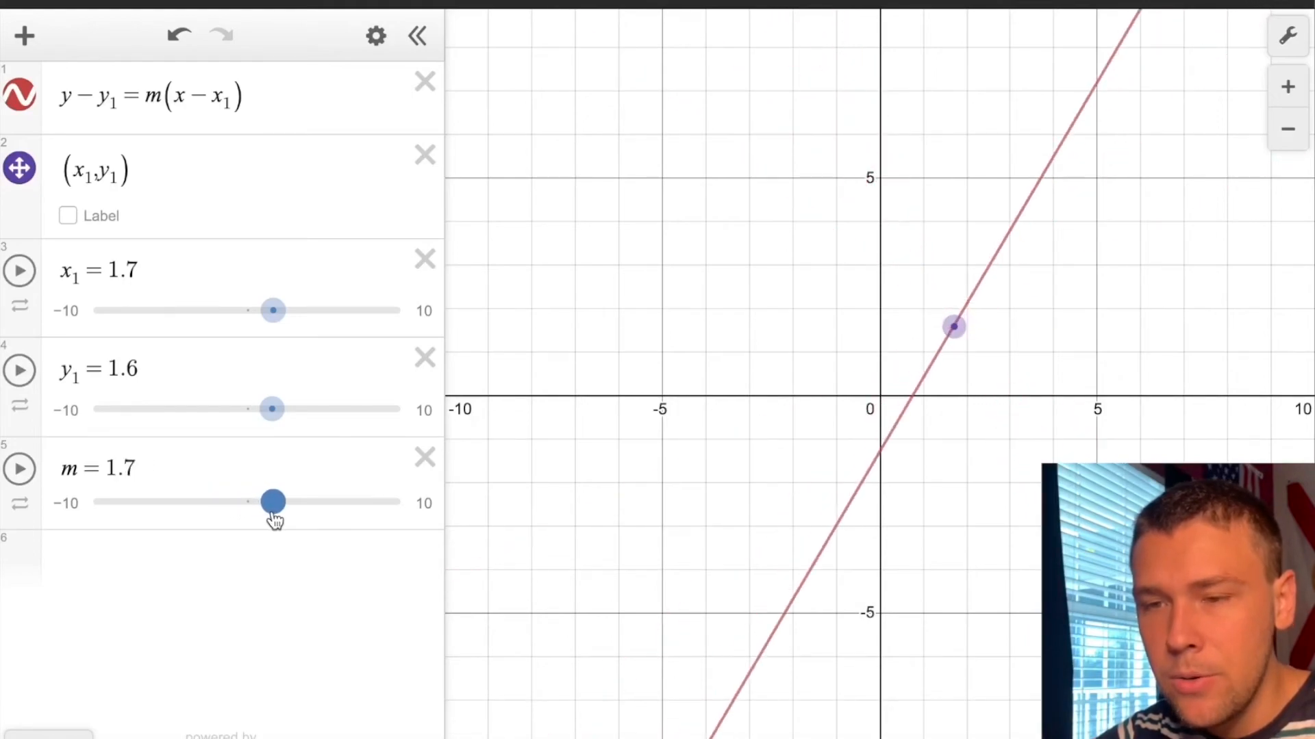
Open the example graph "Trigonometry: Phase" and animate the slider for the phase p.
left_click(26, 1)
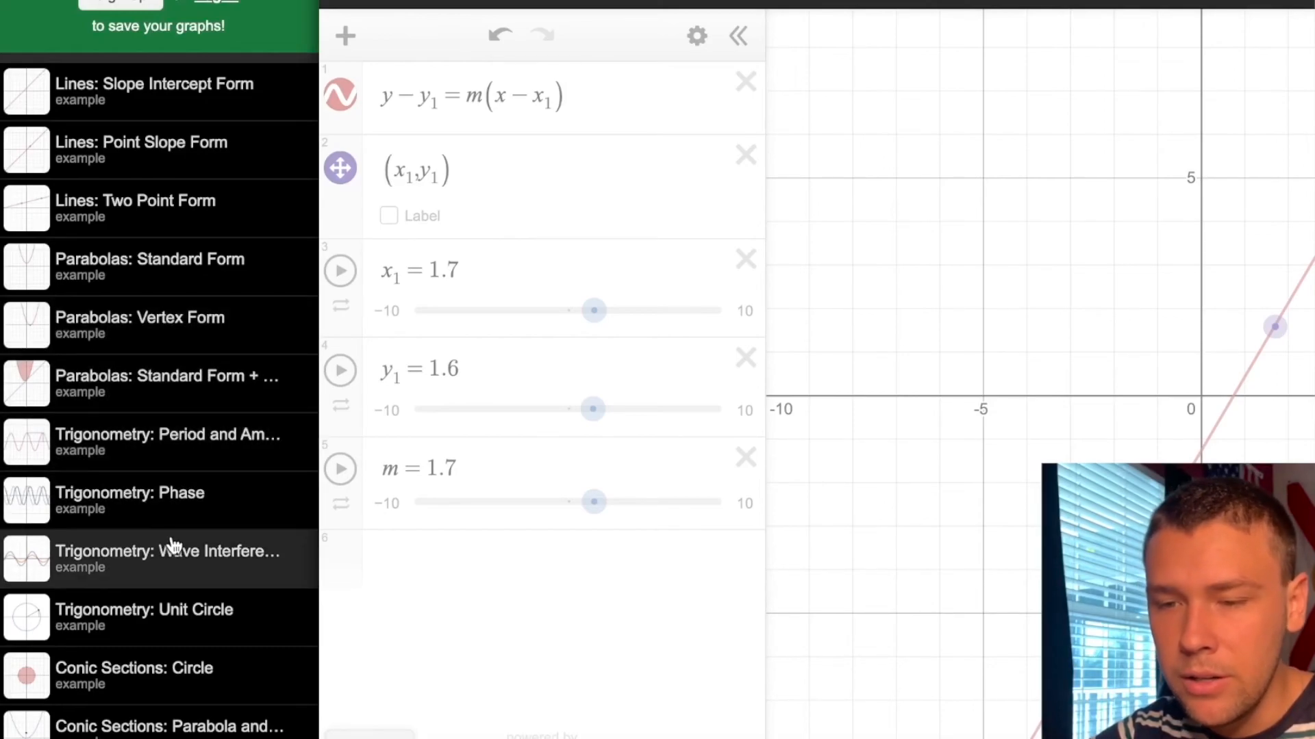
left_click(182, 504)
left_click(738, 545)
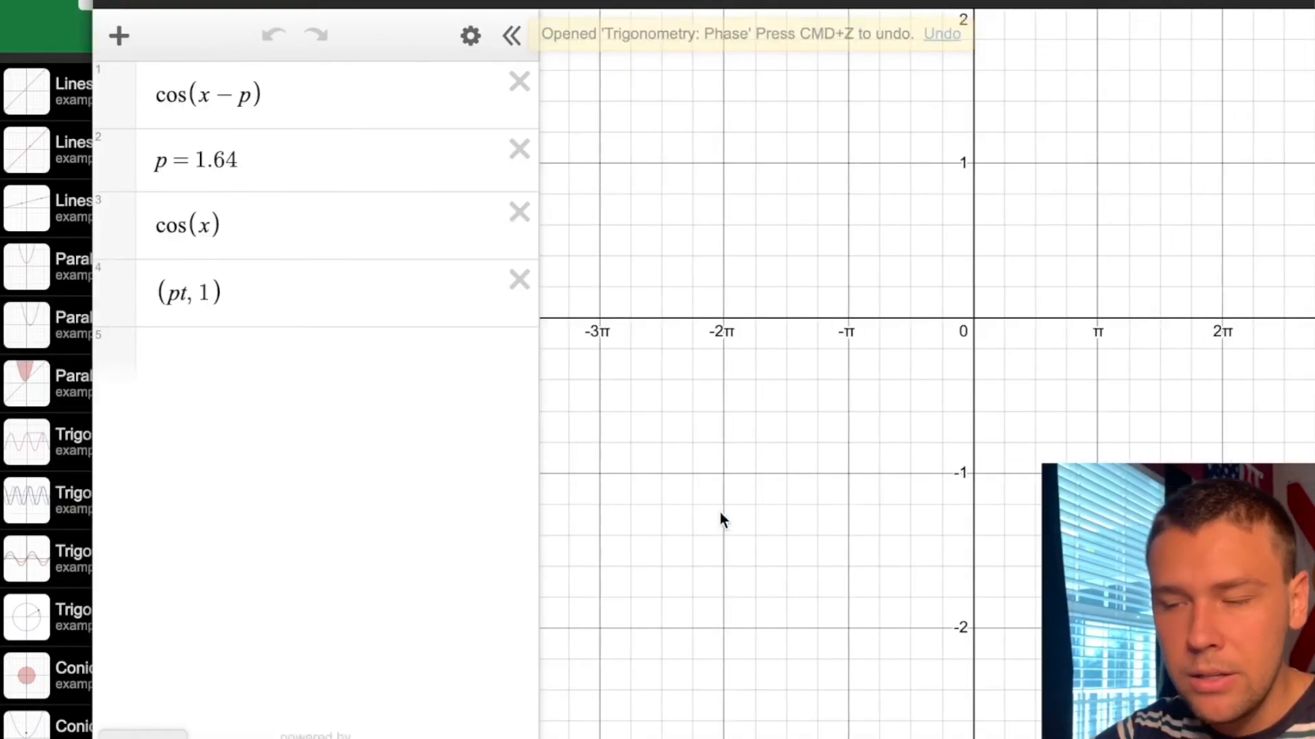
mouse_move(282, 209)
left_mouse_down()
mouse_move(176, 214)
mouse_move(282, 222)
left_mouse_up()
left_click(24, 165)
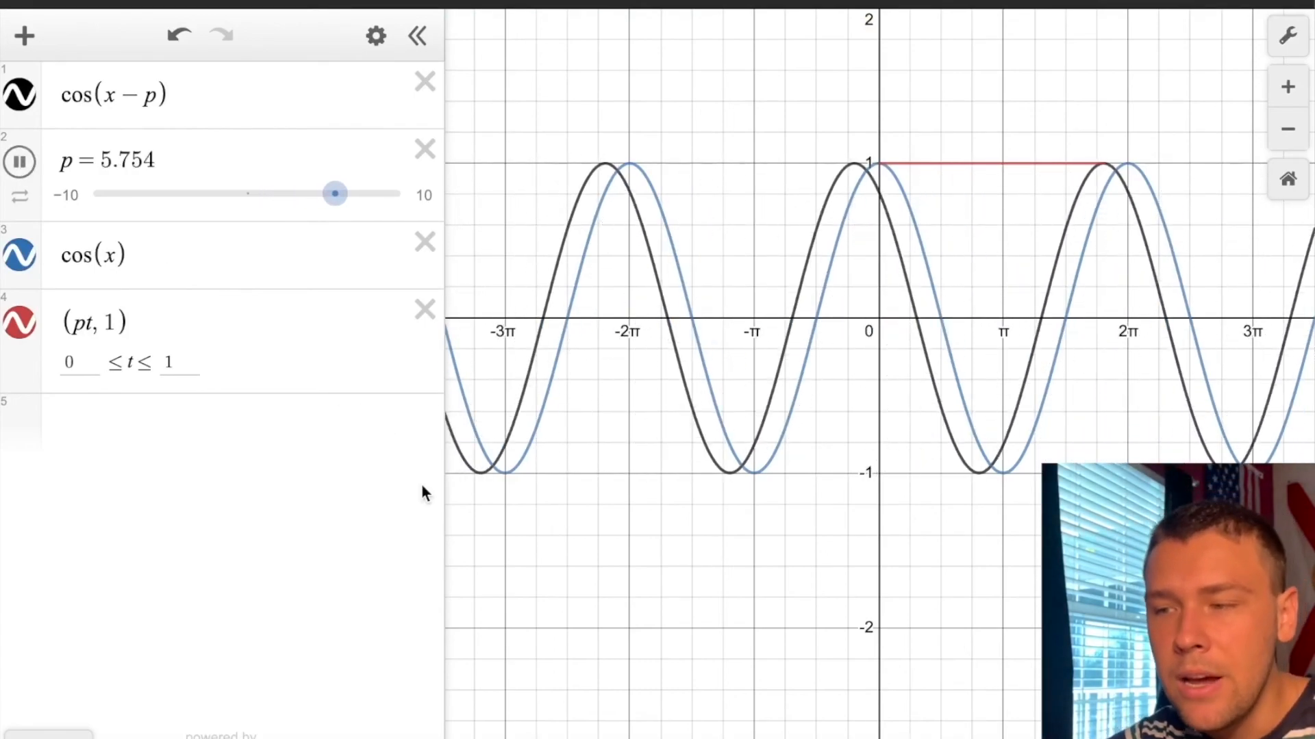